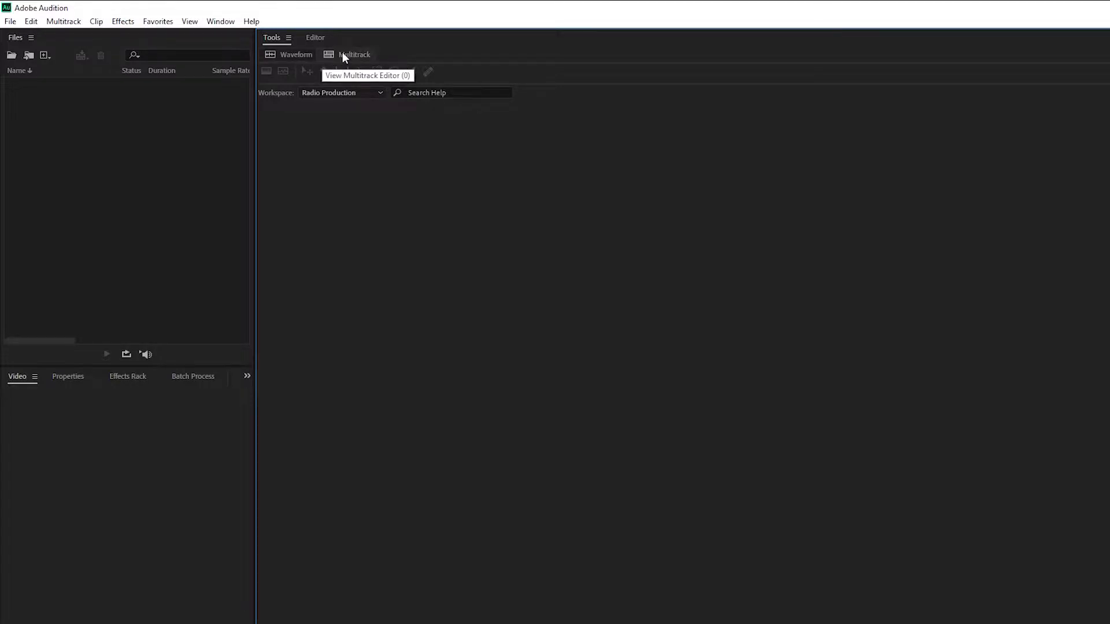
Step: Create a new 48000 Hz stereo, 32-bit float audio file named New Audio File and open it in the waveform editor
left_click(10, 23)
mouse_move(17, 37)
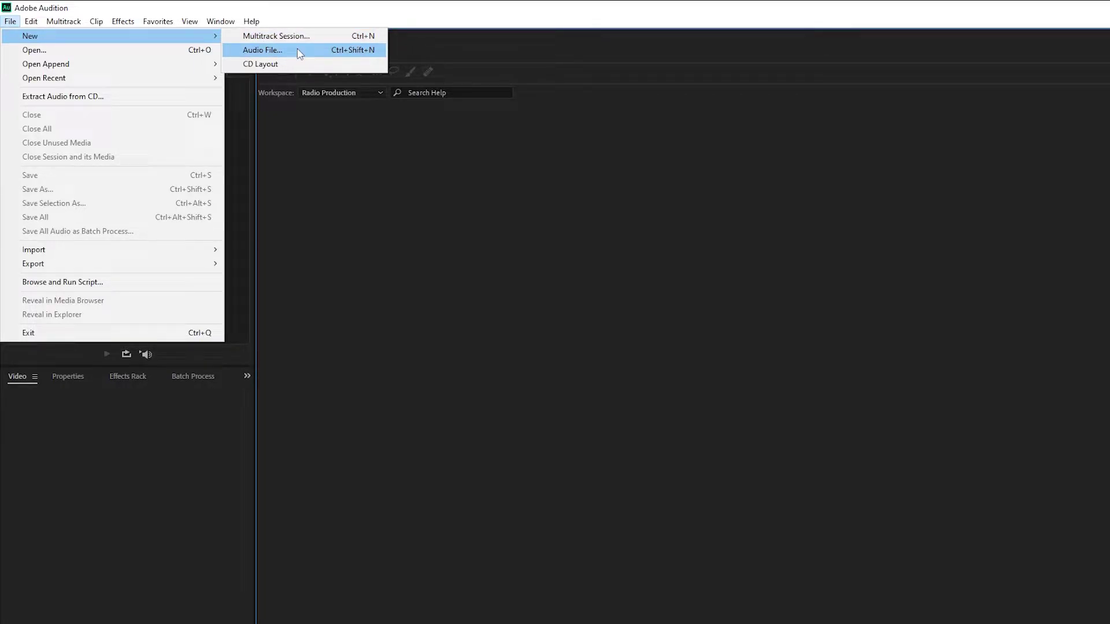
left_click(262, 50)
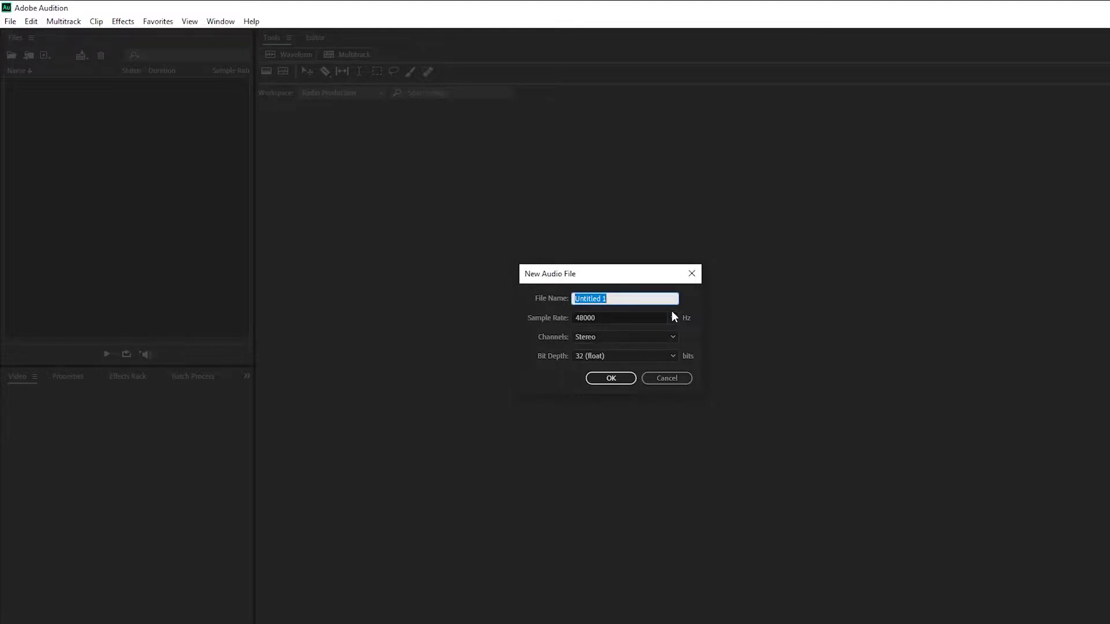
type("New Audio File")
key("Return")
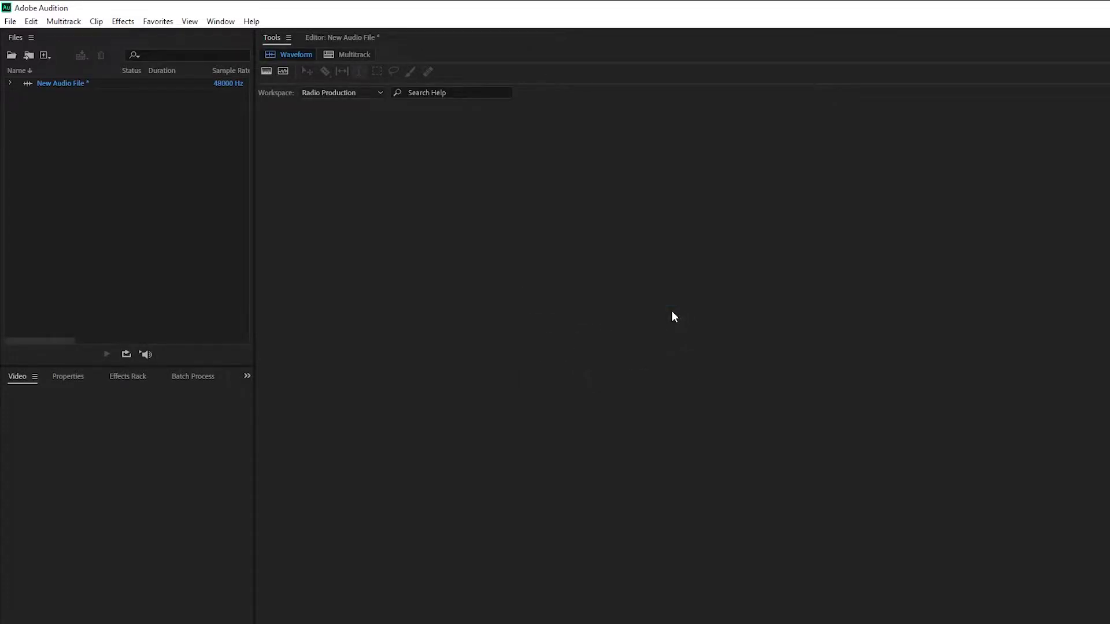
double_click(62, 83)
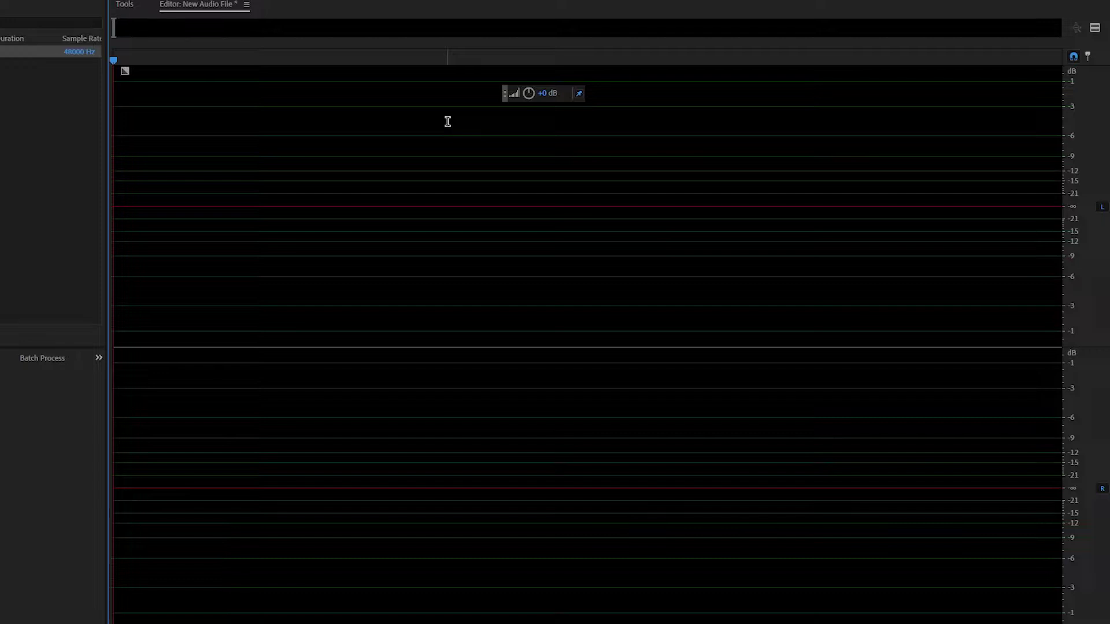
Step: Record about 6 seconds of speech into the empty audio file and play it back
key("shift+space")
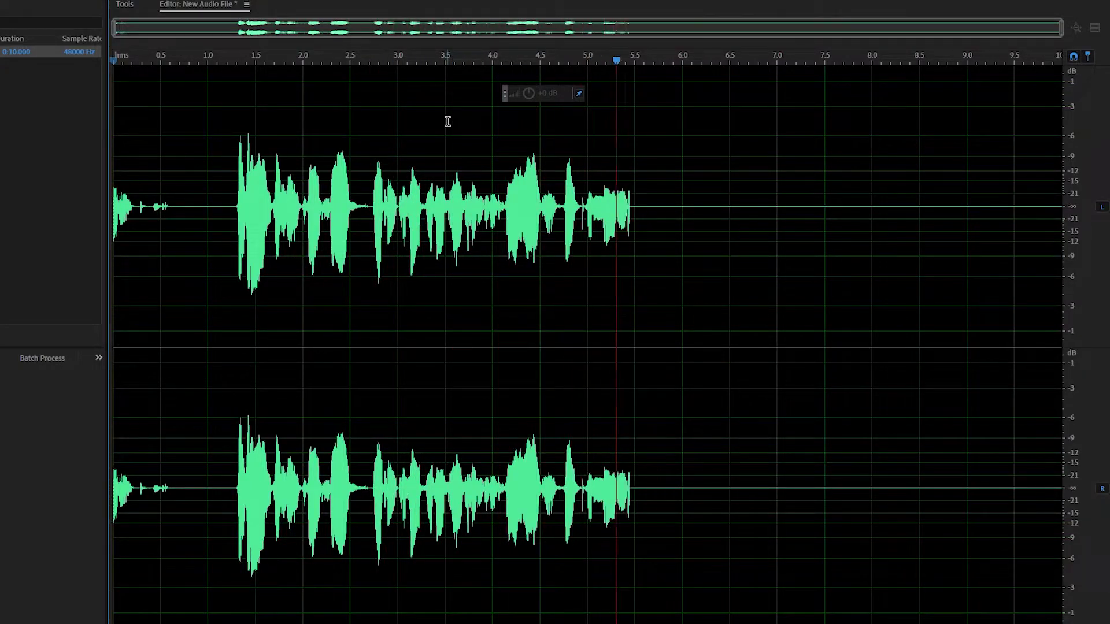
key("space")
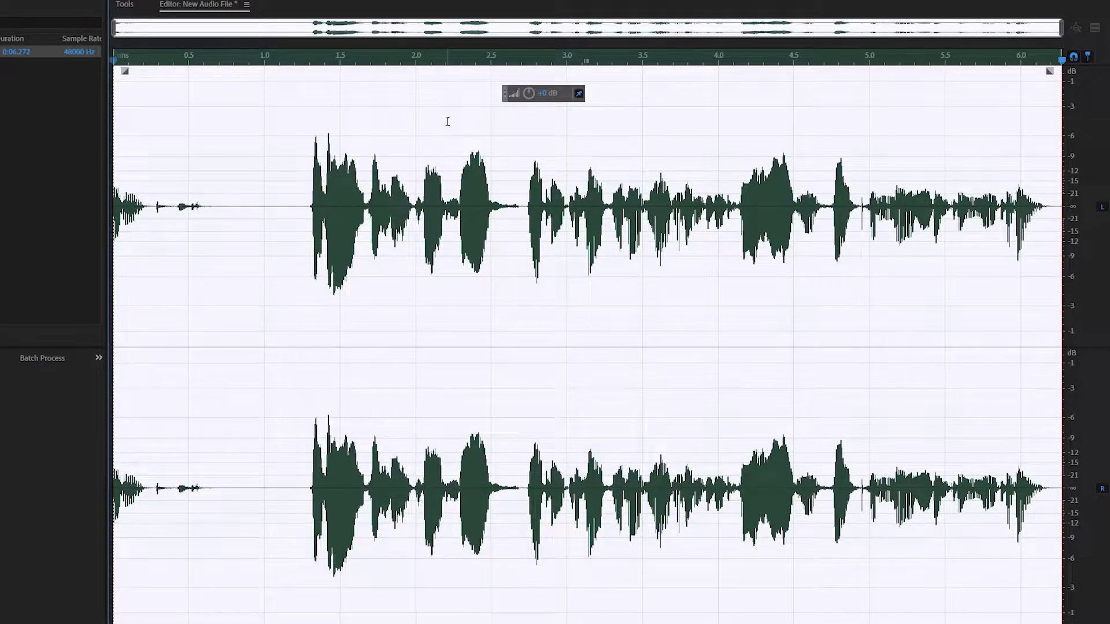
key("space")
Step: Delete the unwanted opening of the recording, from the start to about 1.25 seconds
left_click(302, 60)
key("shift+End")
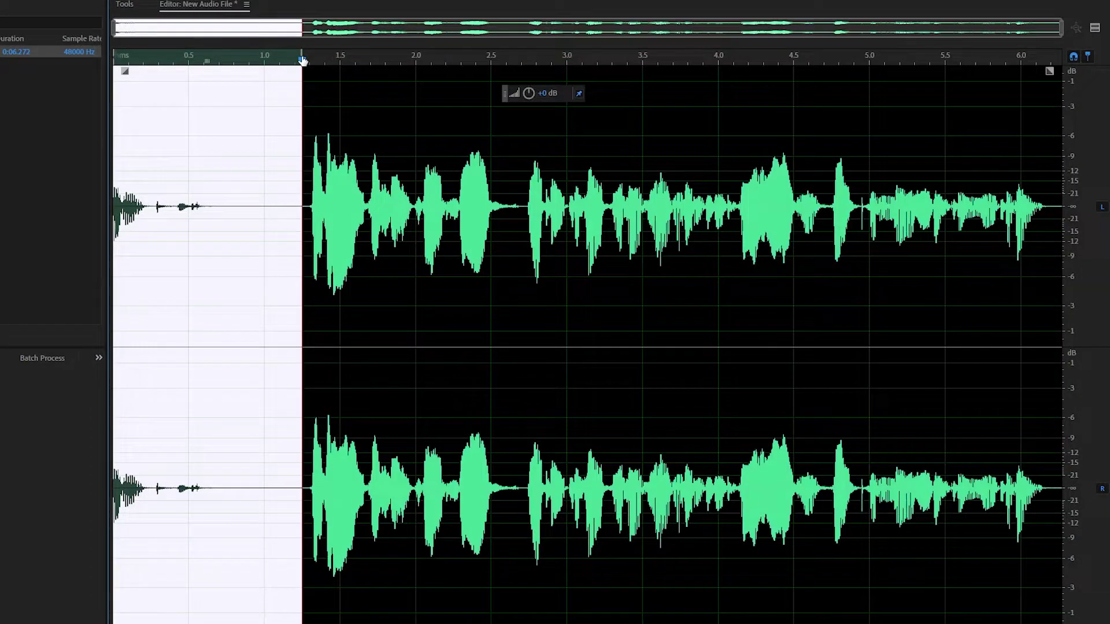
key("Delete")
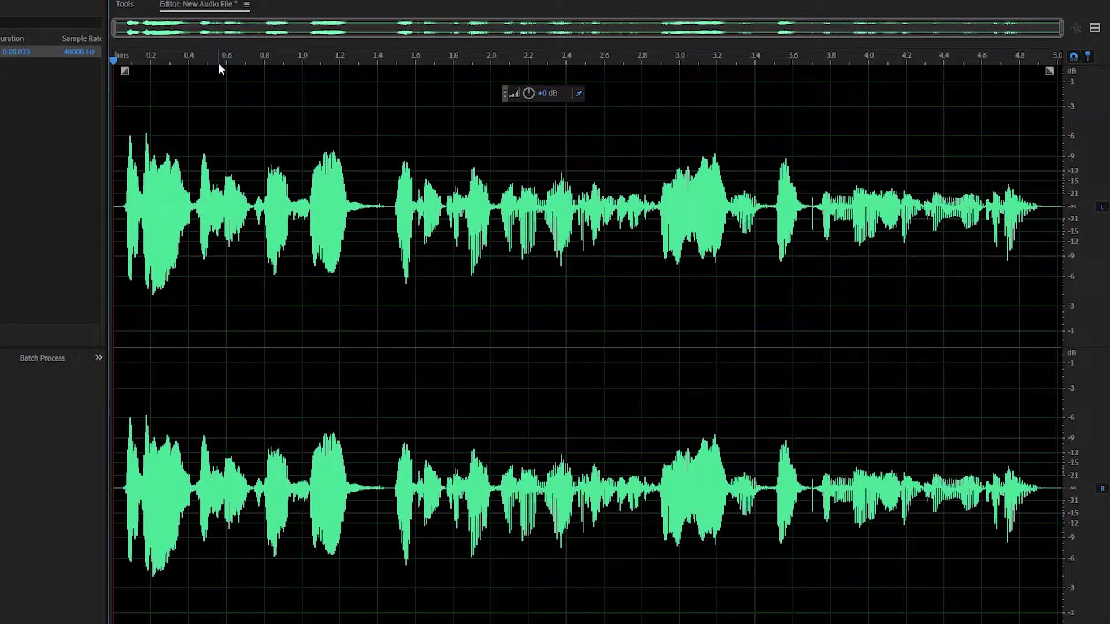
Step: Play back the trimmed recording and slightly lower the amplitude of the whole file
key("space")
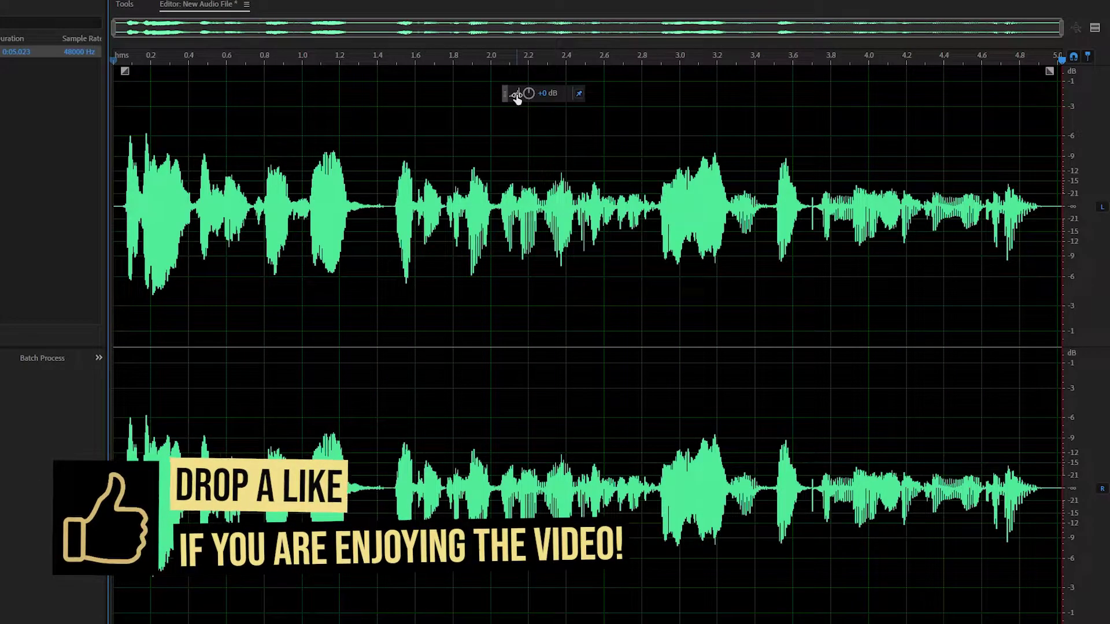
left_click_drag(516, 97, 515, 95)
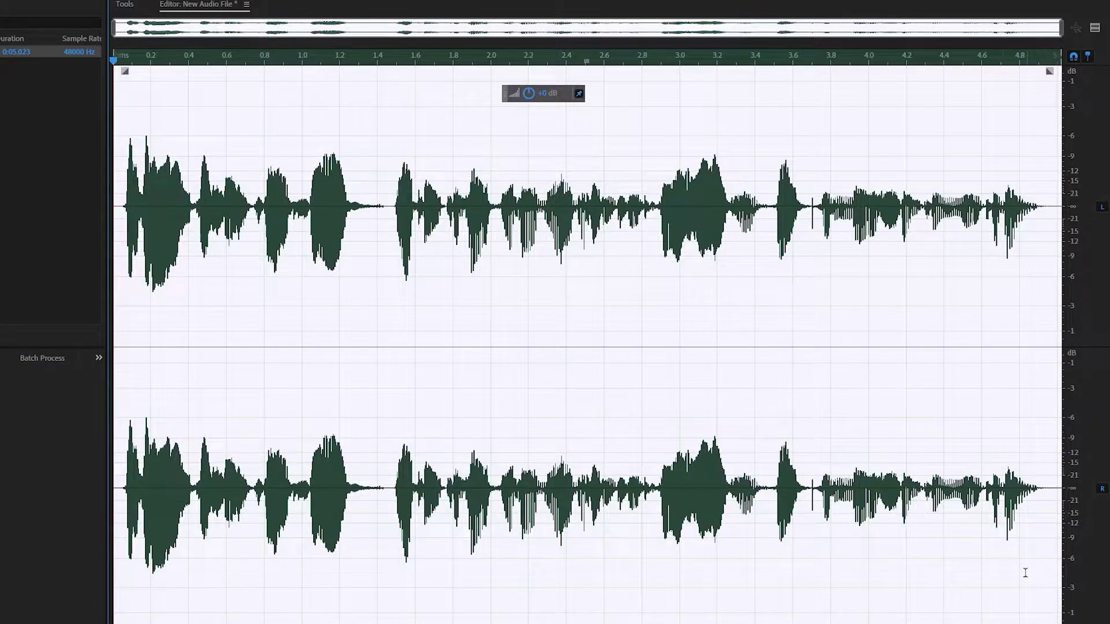
left_click(999, 566)
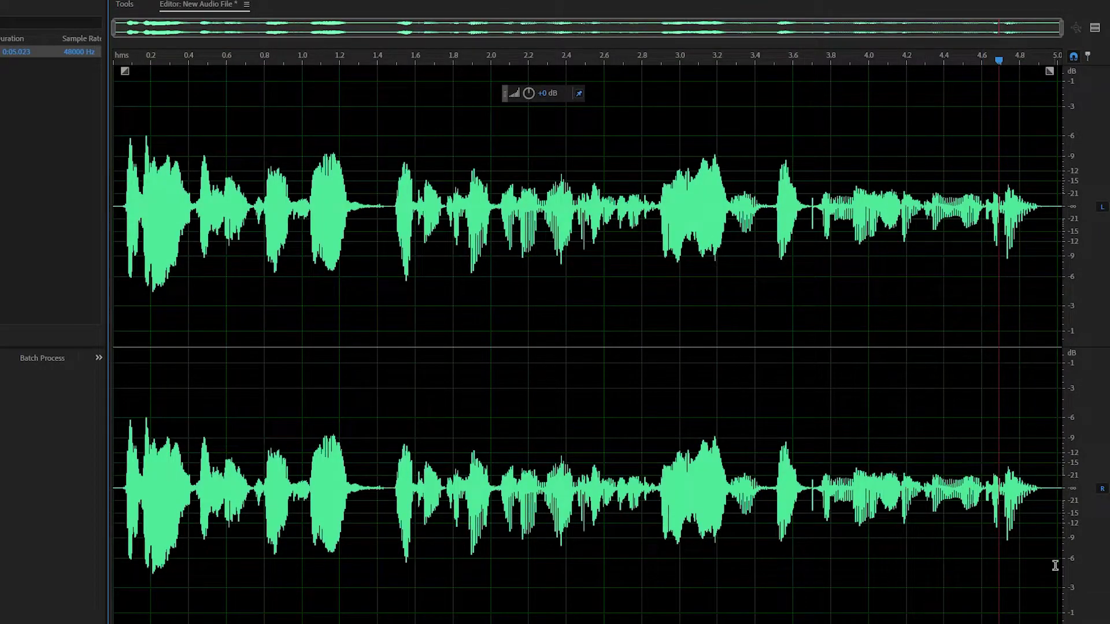
Step: Examine the recording in the spectral frequency display, and inspect the waveform up close between about 0.8 and 1.3 seconds
key("shift+d")
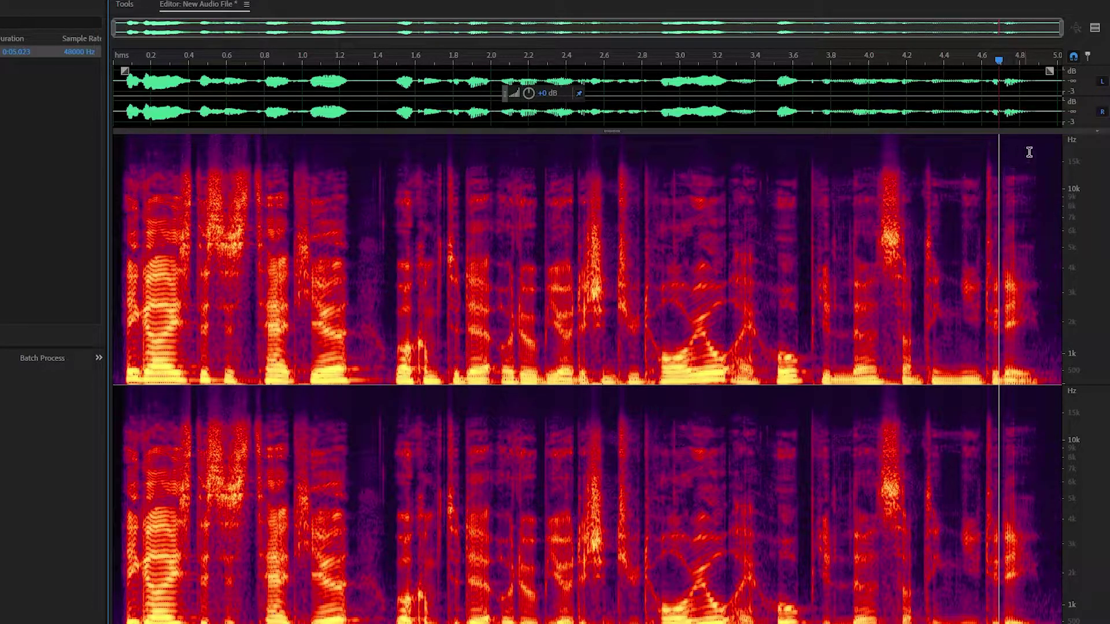
key("shift+d")
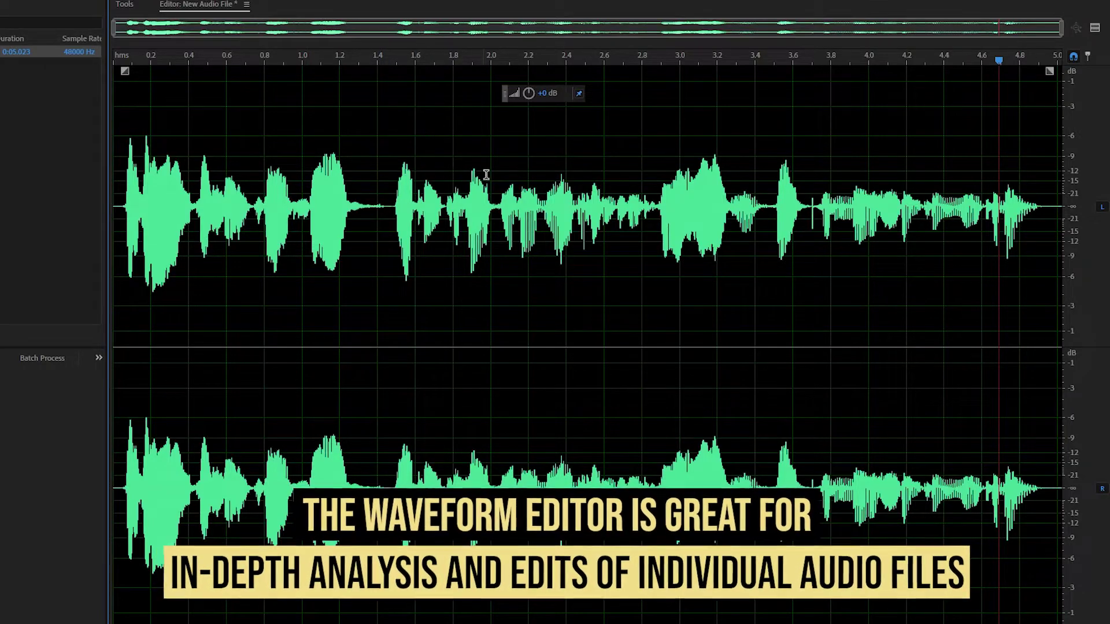
scroll(403, 55, "up", 5)
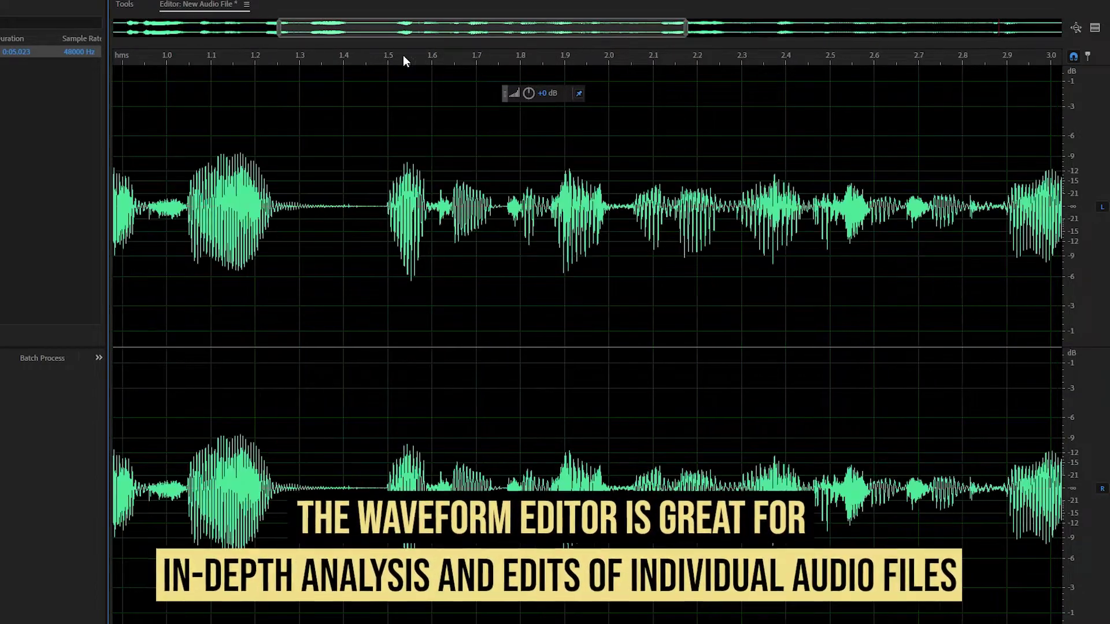
left_click_drag(433, 33, 302, 35)
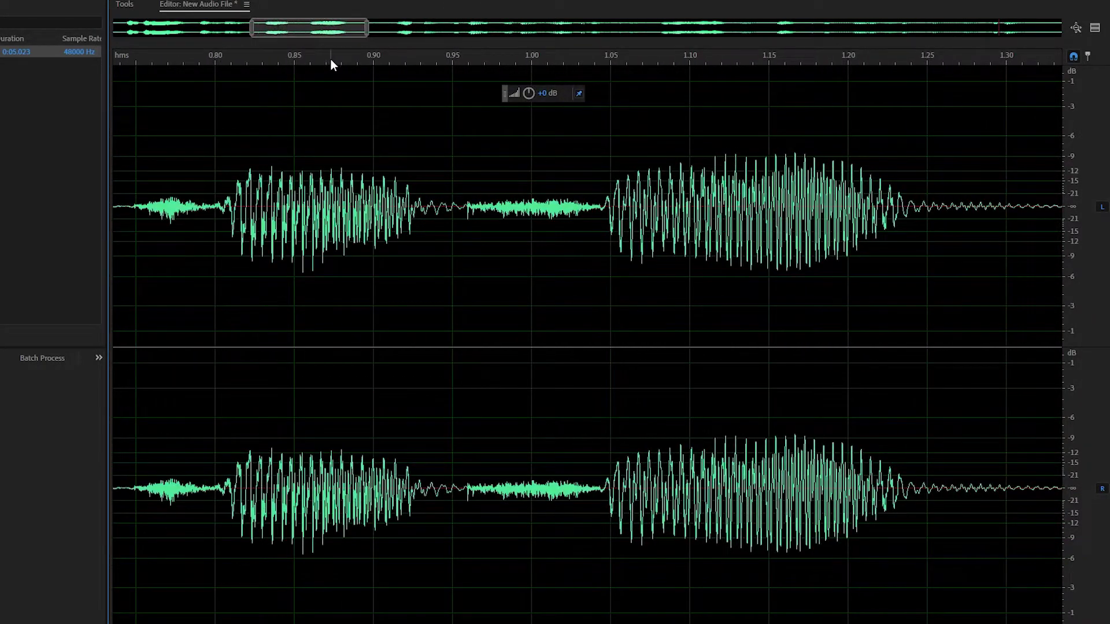
key("backslash")
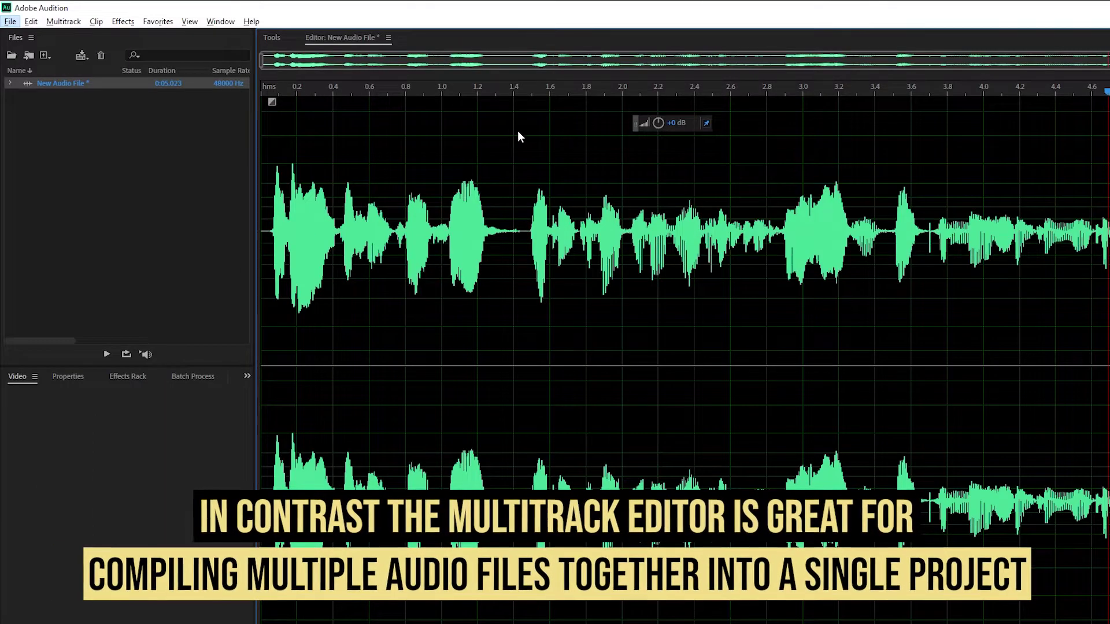
Step: Create a 48000 Hz stereo multitrack session named New Multitrack Session, overwriting the existing session of that name
left_click(13, 23)
mouse_move(21, 39)
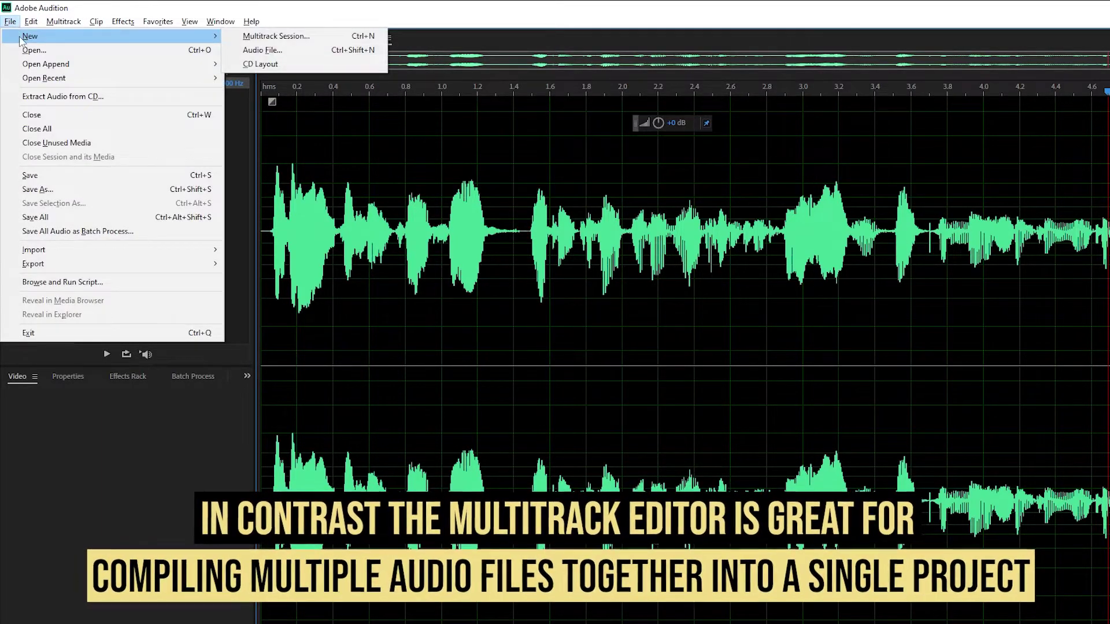
left_click(285, 37)
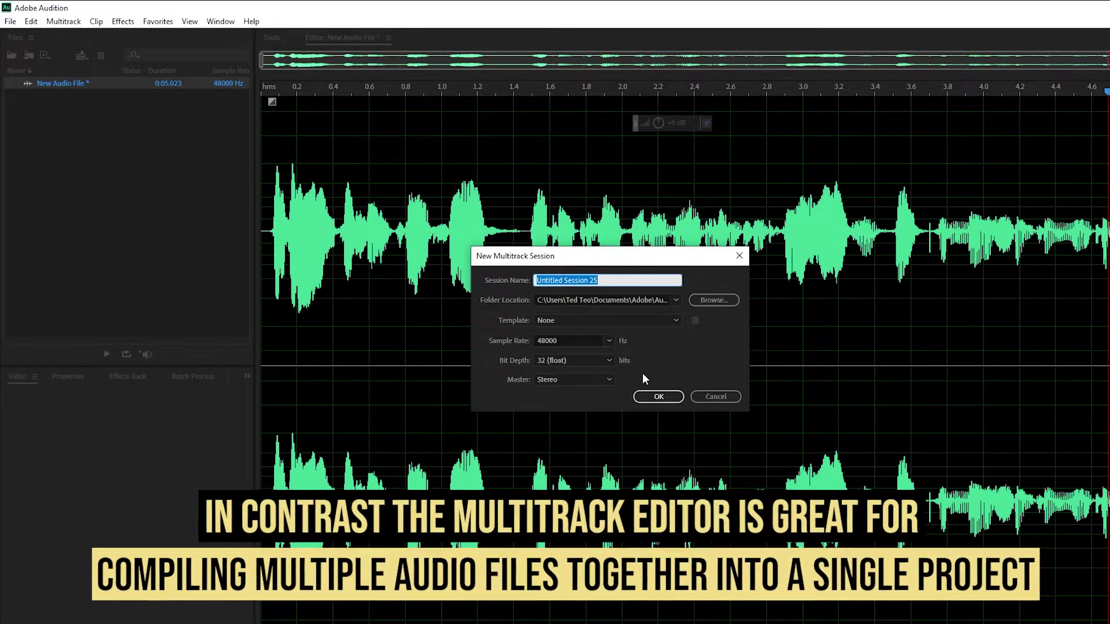
type("New Mult")
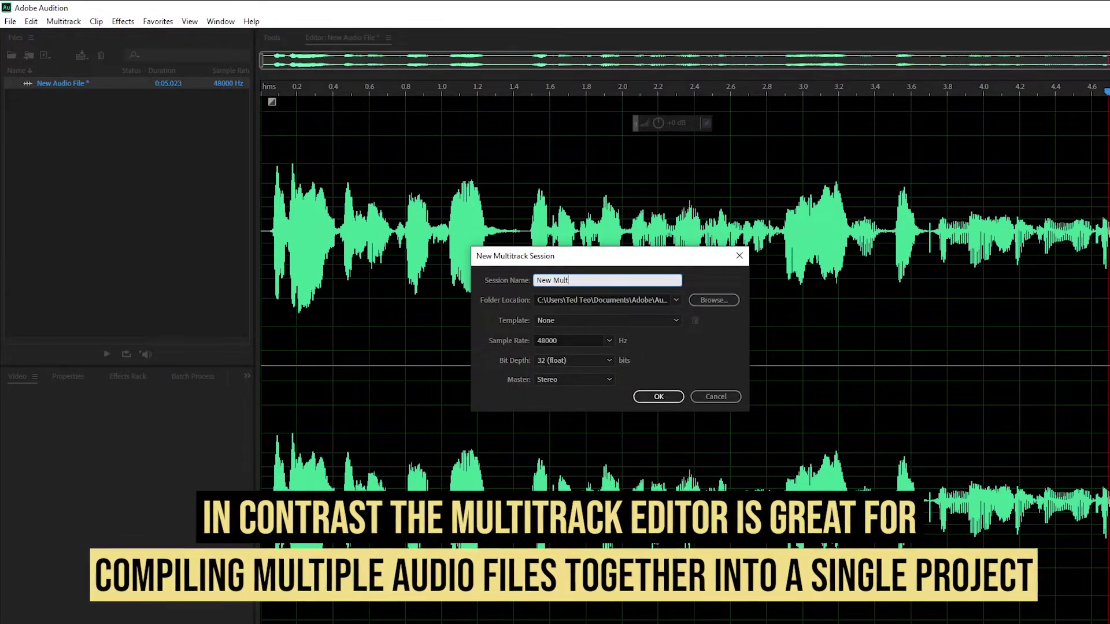
type("itrack Session")
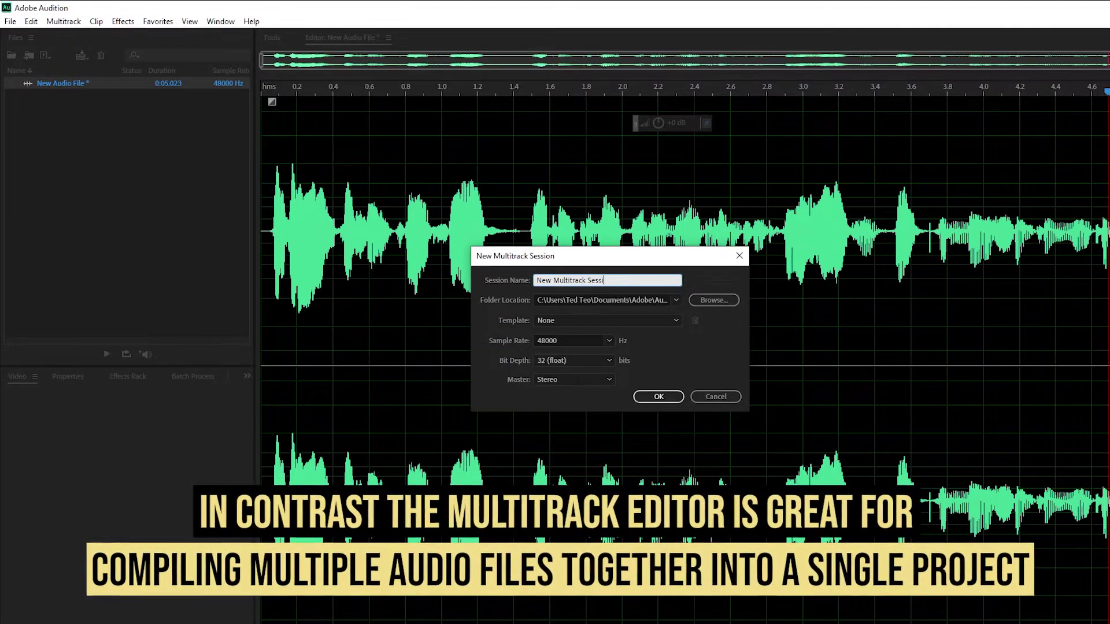
key("Return")
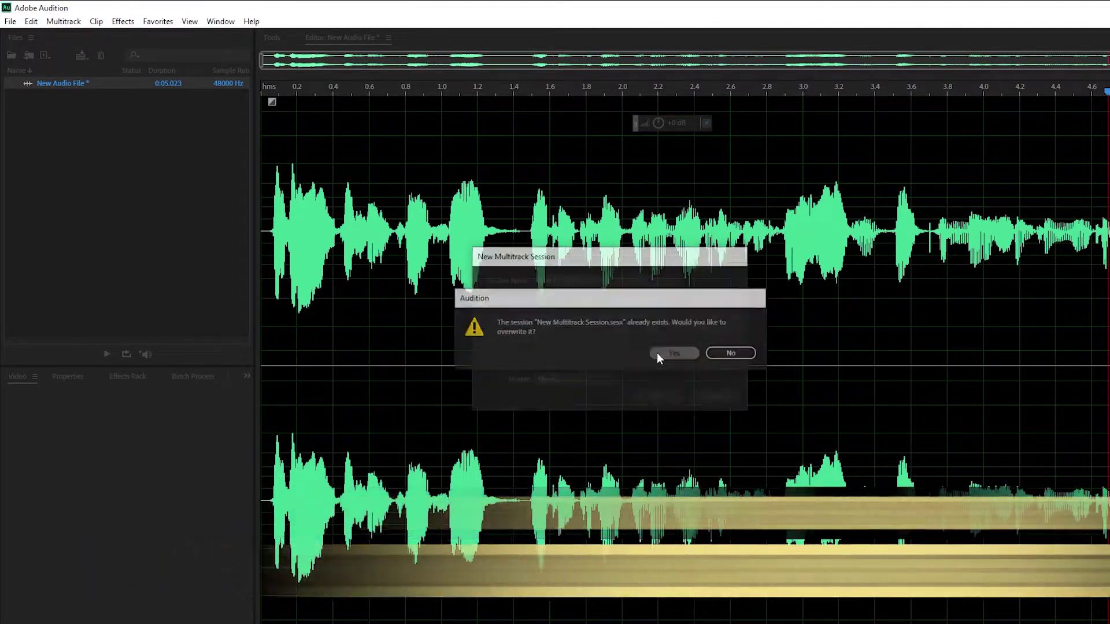
left_click(656, 353)
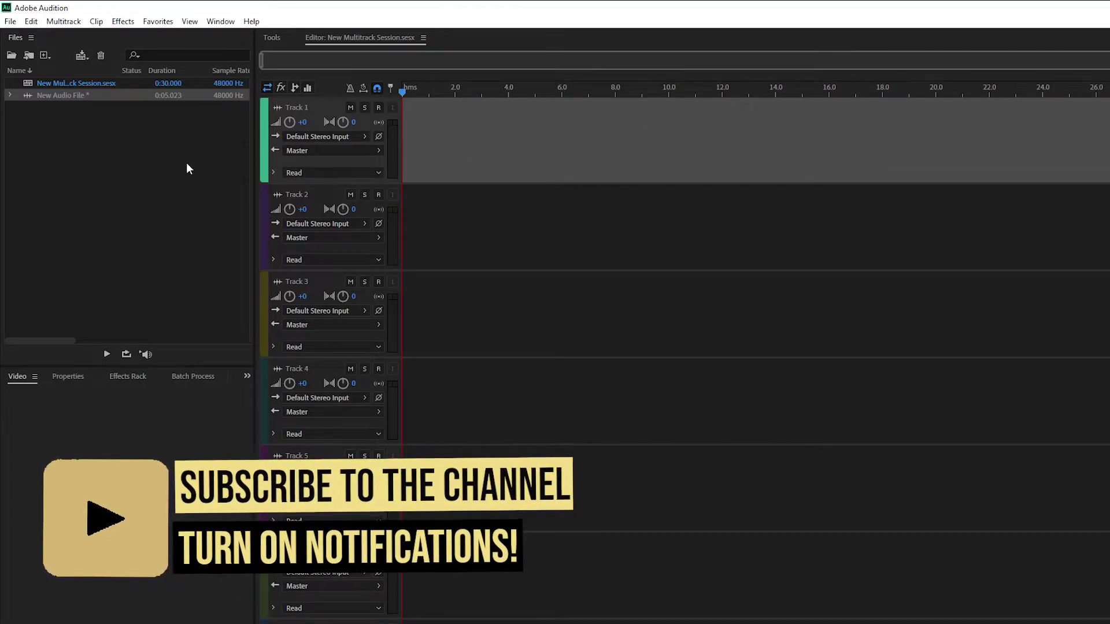
Step: Place New Audio File at the start of Track 1, and a second copy on Track 2 starting where the first ends
left_click(161, 166)
left_click(65, 98)
left_click_drag(61, 97, 406, 124)
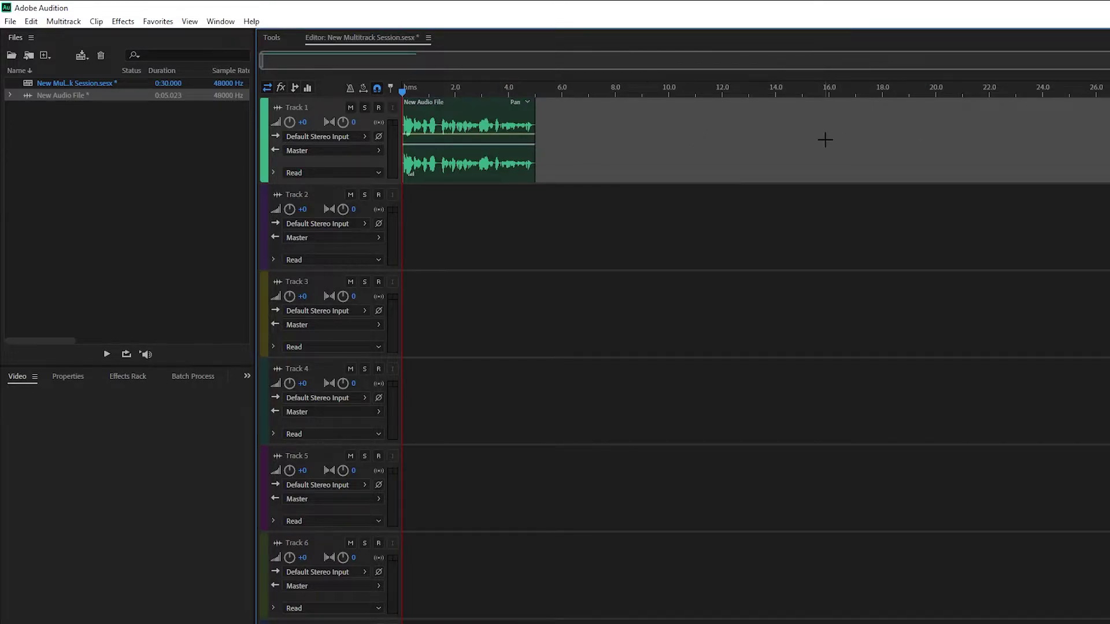
left_click(162, 128)
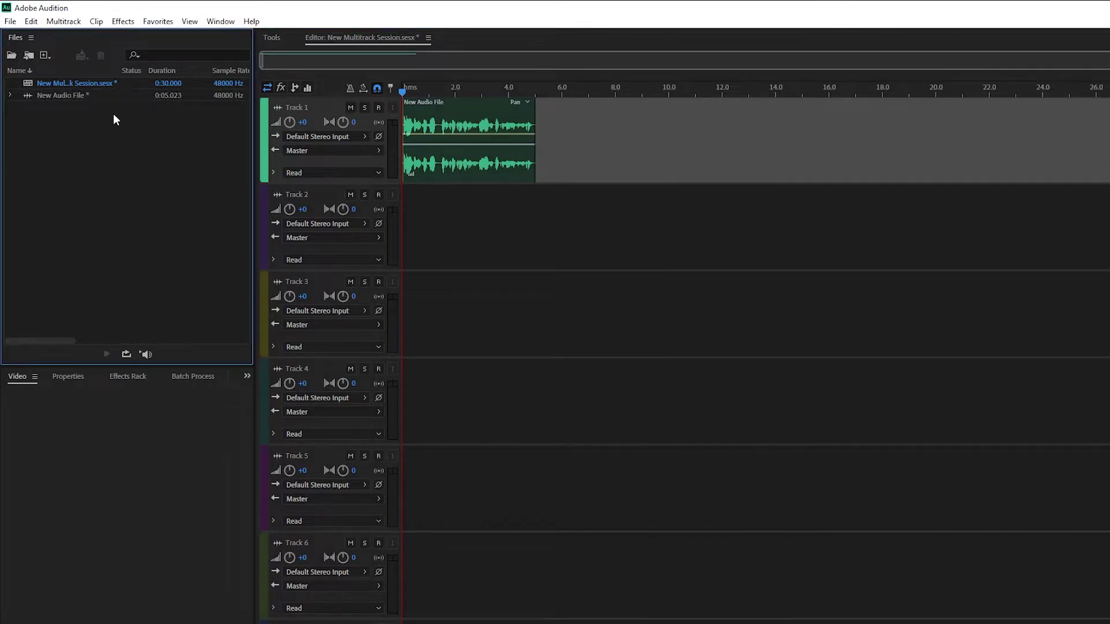
left_click_drag(70, 95, 538, 225)
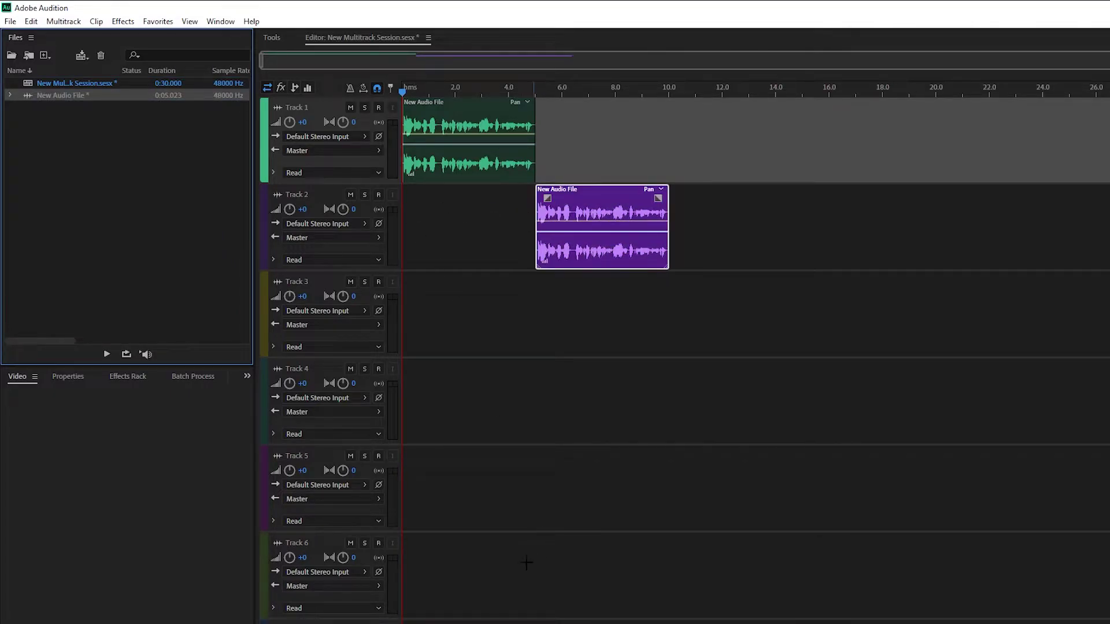
Step: Import the Aries Beats - 80s Party music file from the Music folder in File Explorer to the start of Track 3
key("alt+Tab")
mouse_move(791, 234)
left_mouse_down()
mouse_move(592, 296)
mouse_move(385, 322)
mouse_move(435, 351)
left_mouse_up()
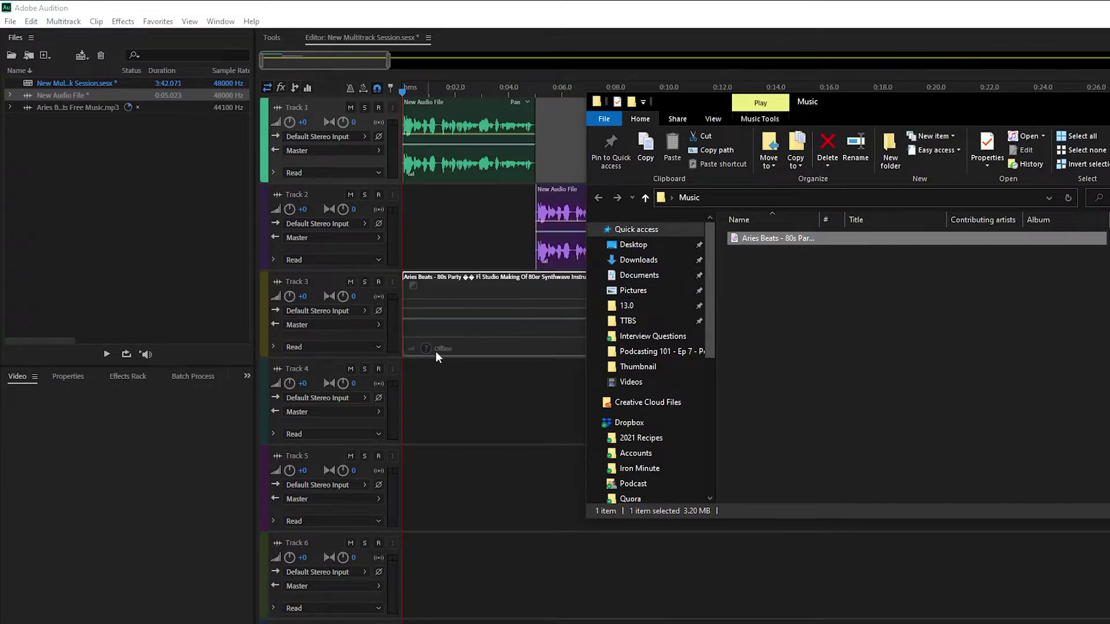
left_click(514, 394)
left_click(490, 241)
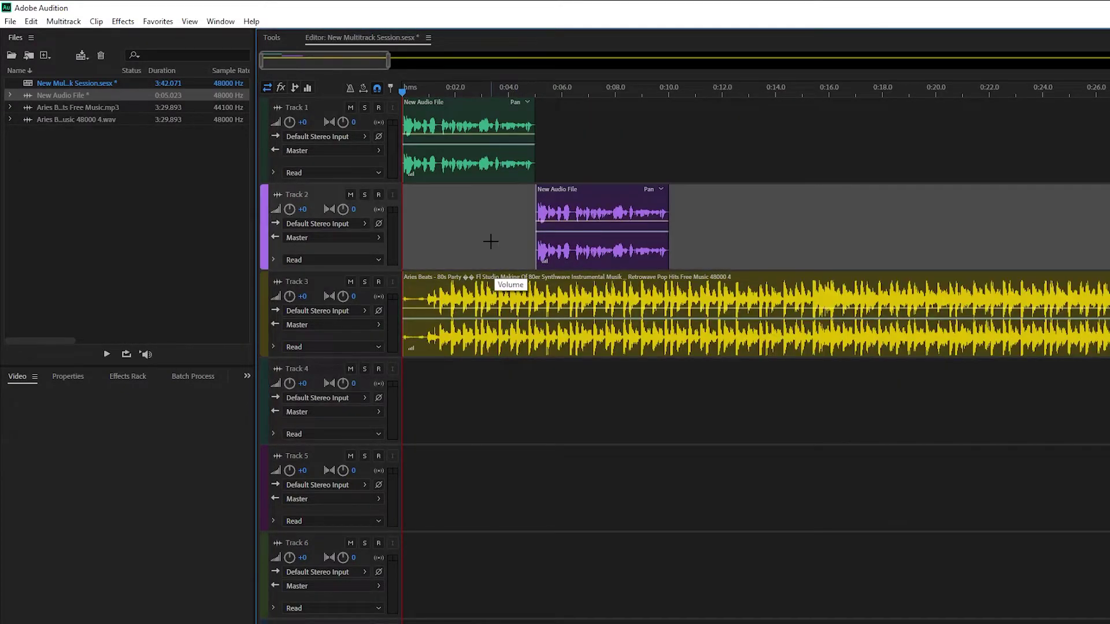
Step: Lower the volume envelope of the music clip on Track 3 and play the first 10 seconds or so of the mix
left_click(520, 313)
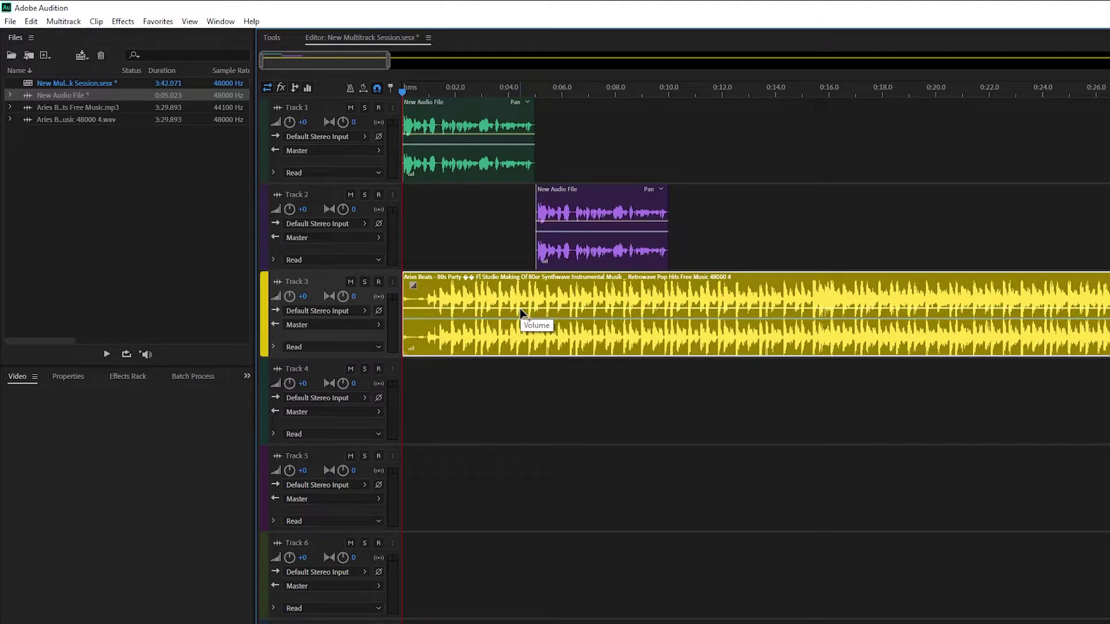
left_click_drag(519, 307, 519, 325)
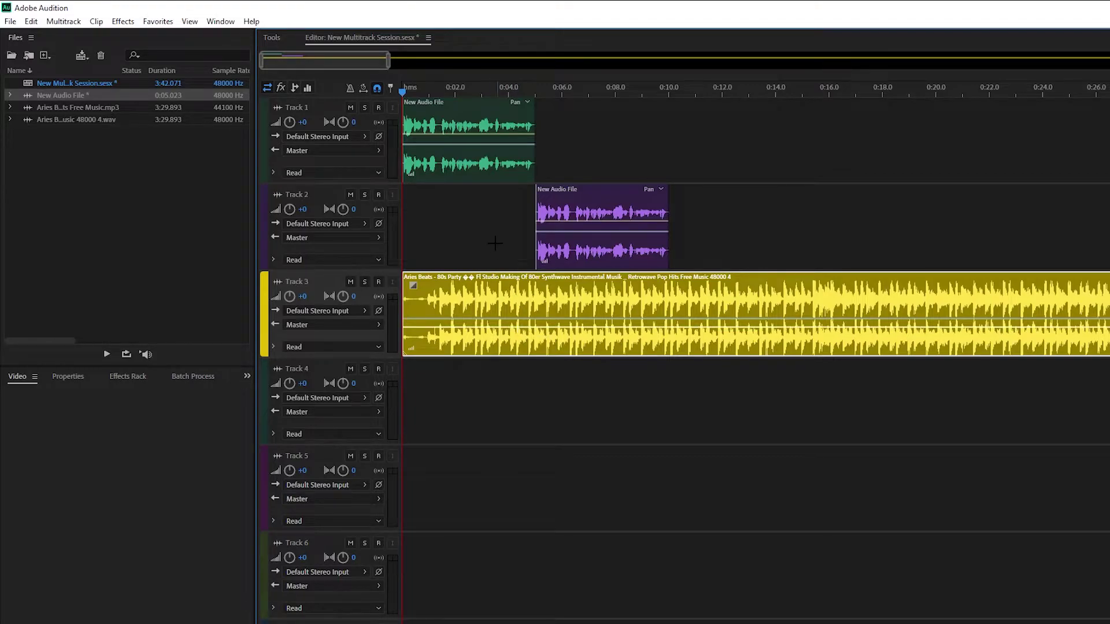
left_click(491, 229)
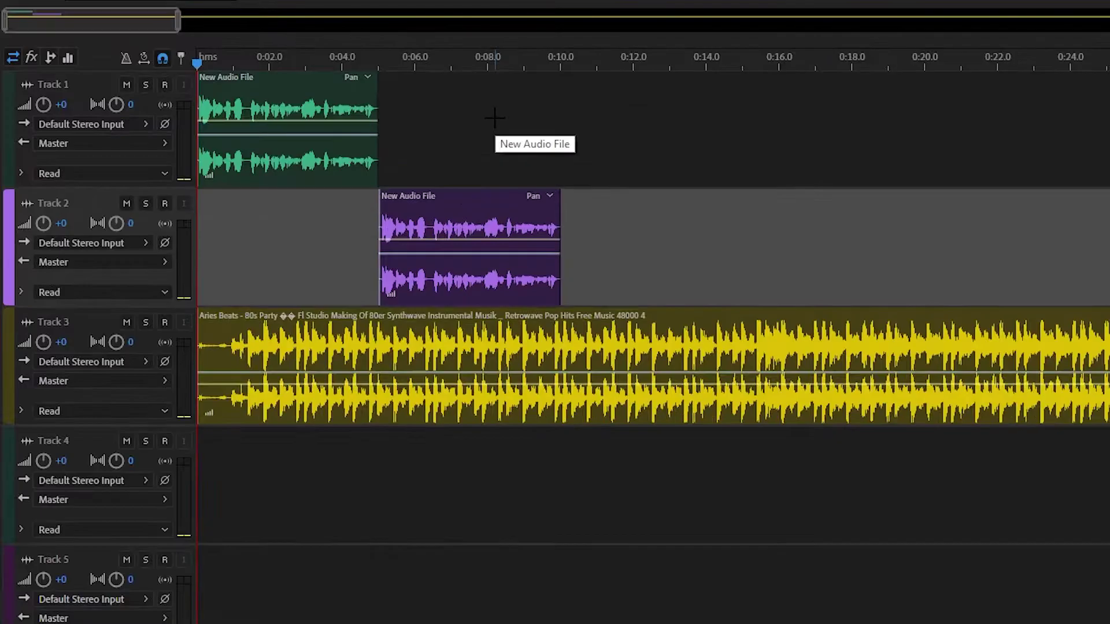
key("space")
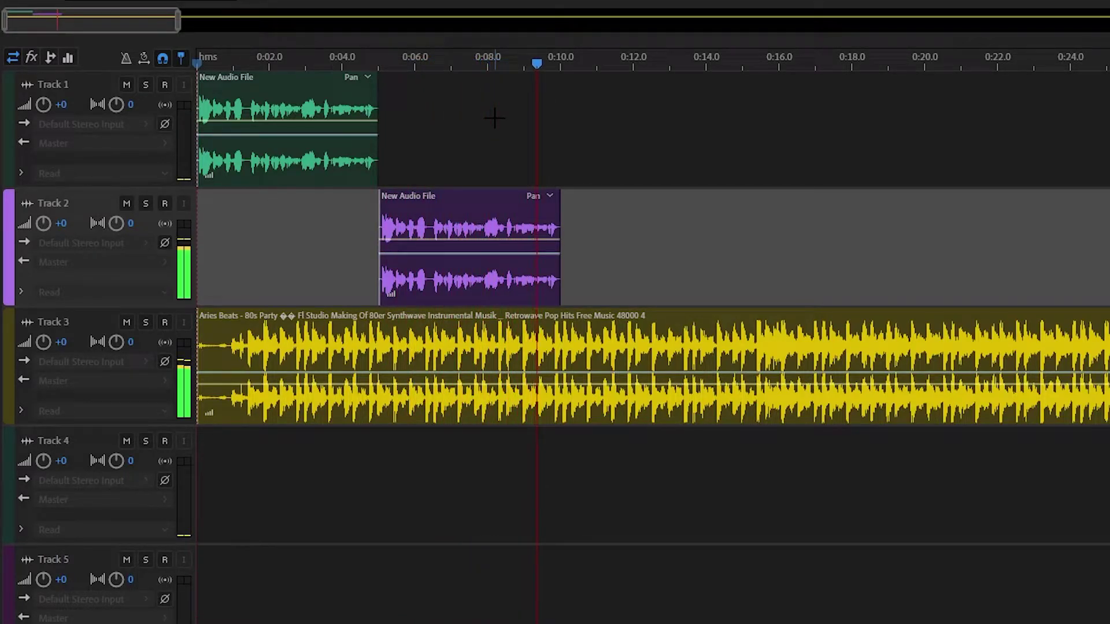
key("space")
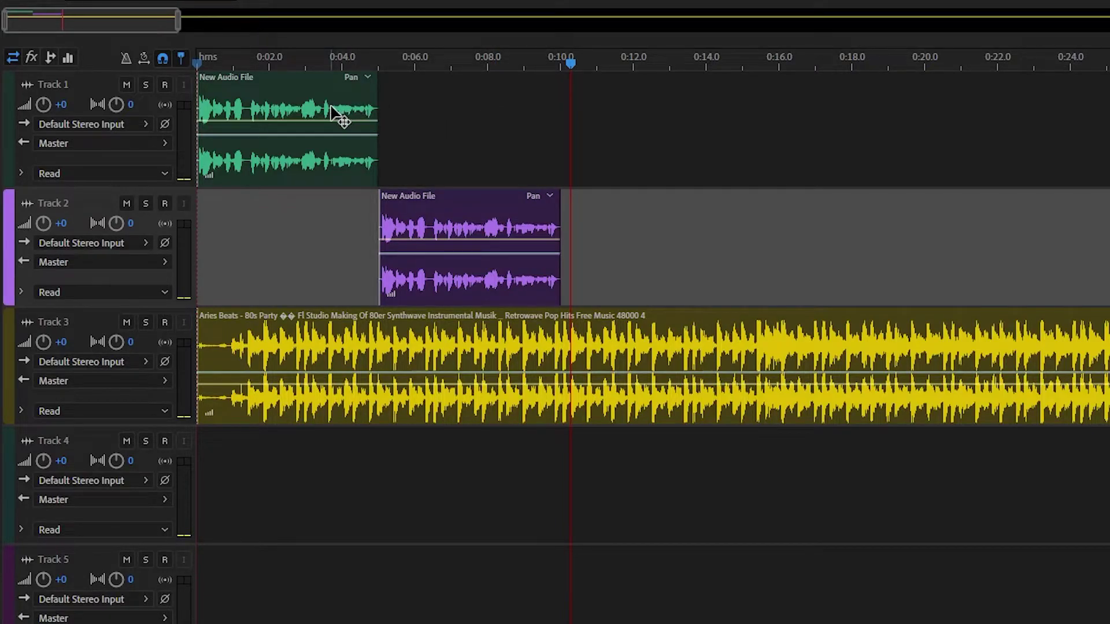
Step: Mute Track 2 and Track 3, and play the session from about 4 seconds to hear Track 1 alone
left_click(127, 204)
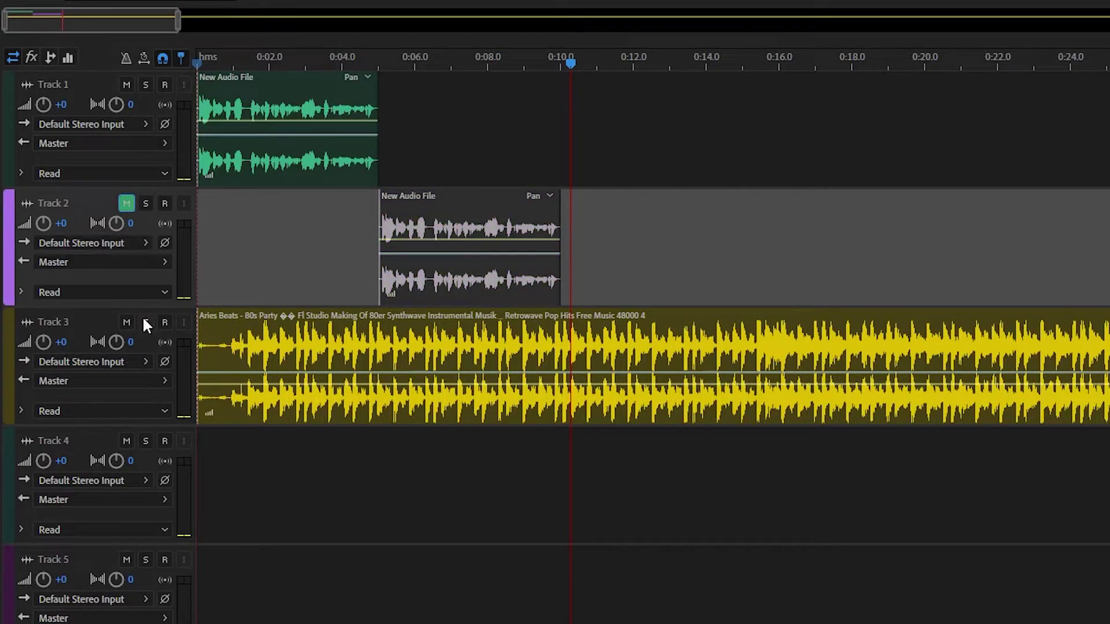
left_click(126, 322)
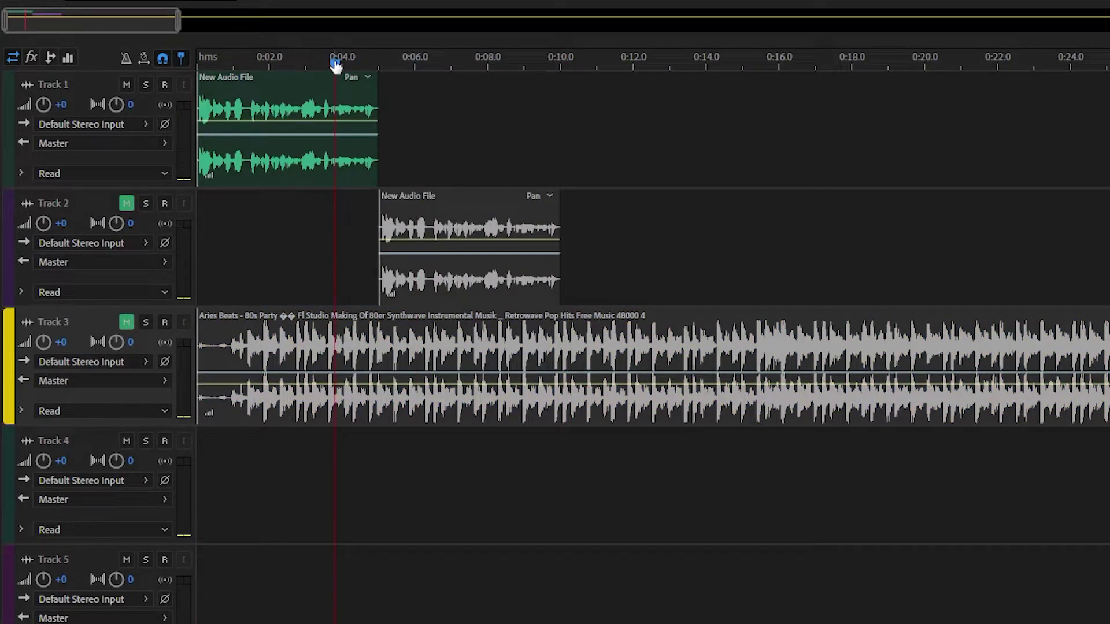
key("space")
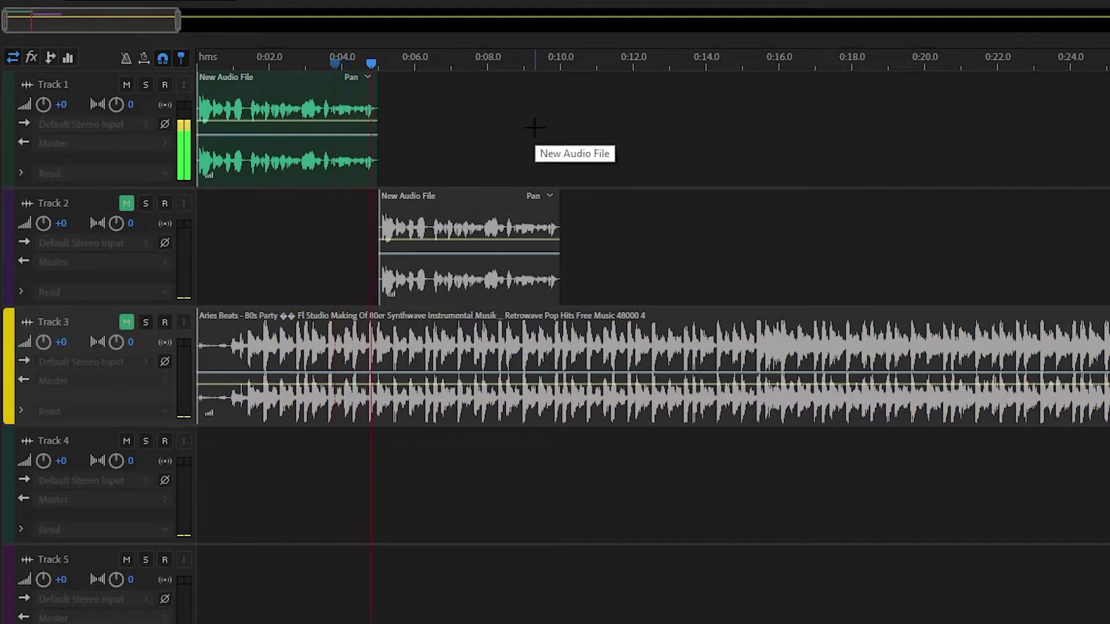
Step: Stop playback and unmute Track 2 and Track 3
key("space")
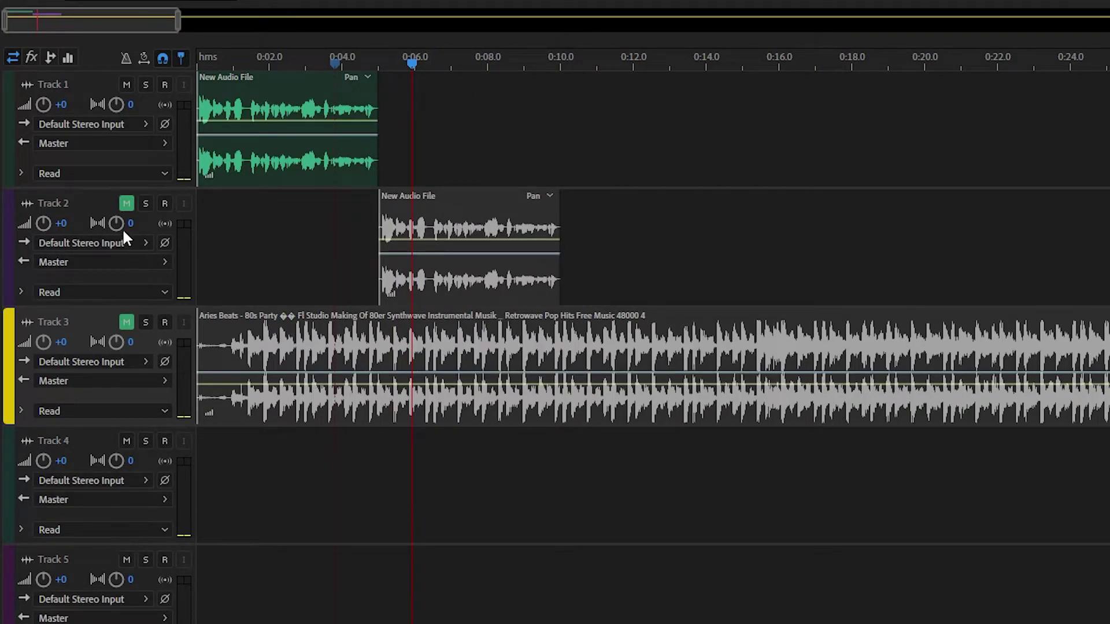
left_click(126, 203)
left_click(127, 322)
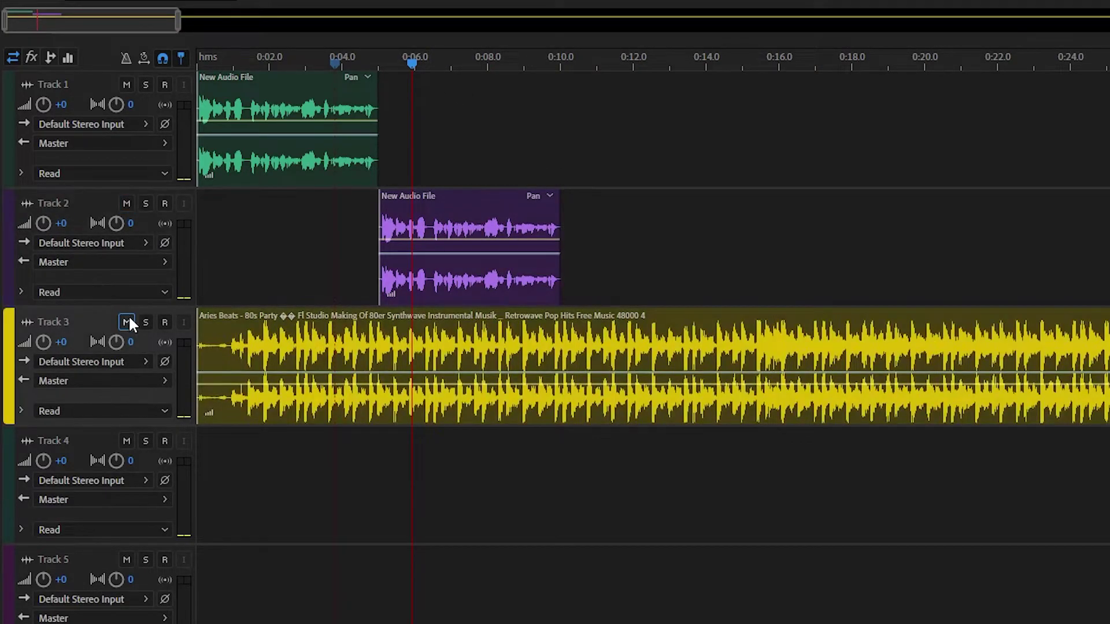
Step: Solo Track 1 and play the session from about 4 to 6 seconds to hear that track alone
left_click(145, 85)
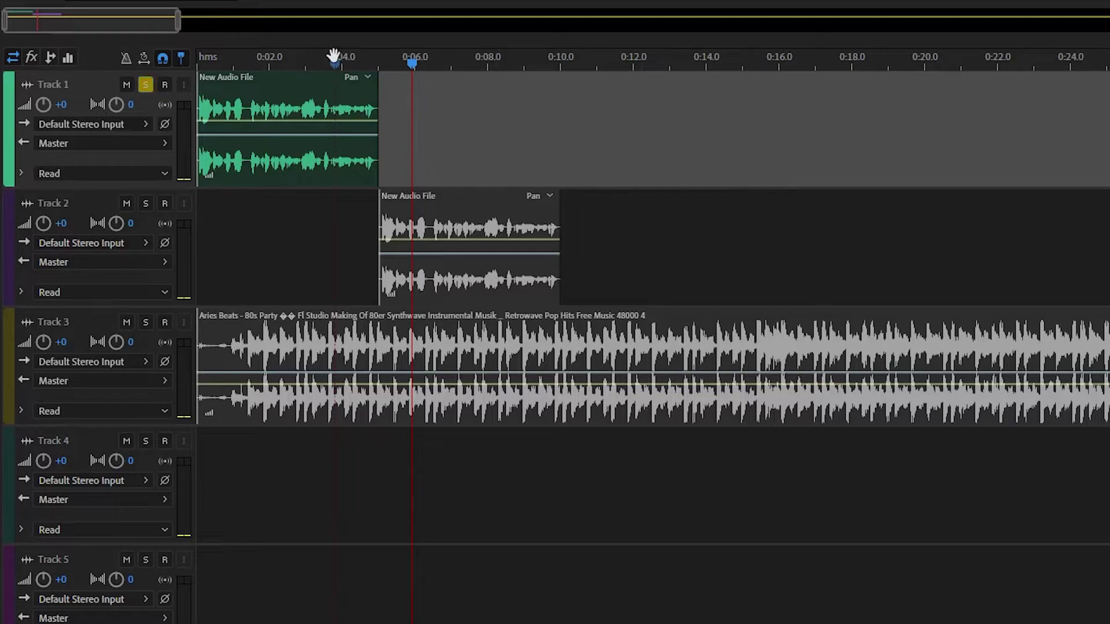
key("space")
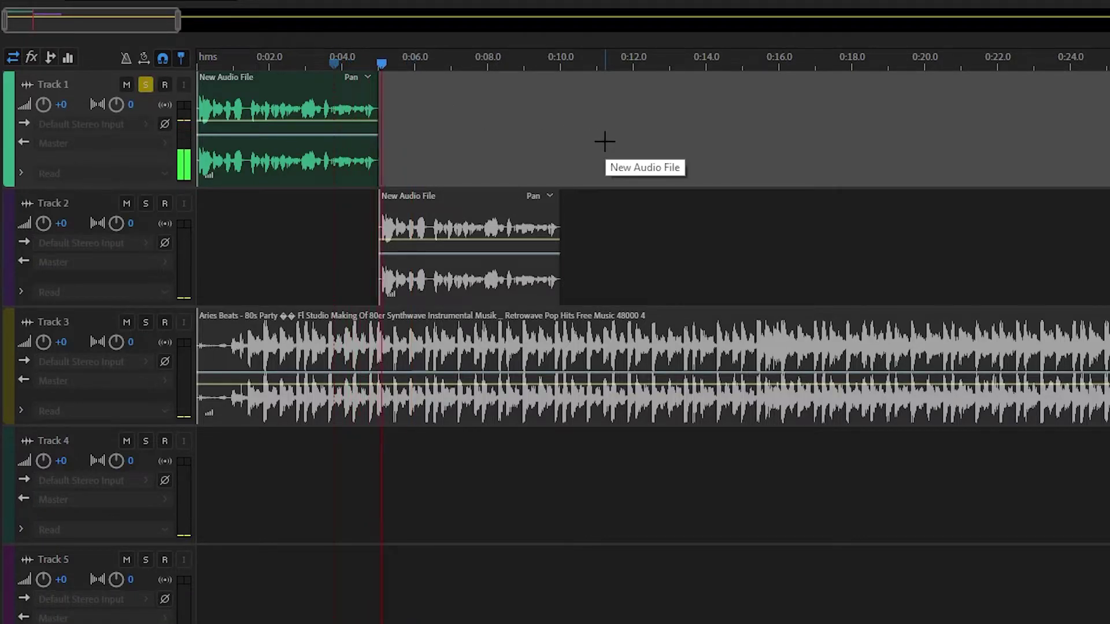
key("space")
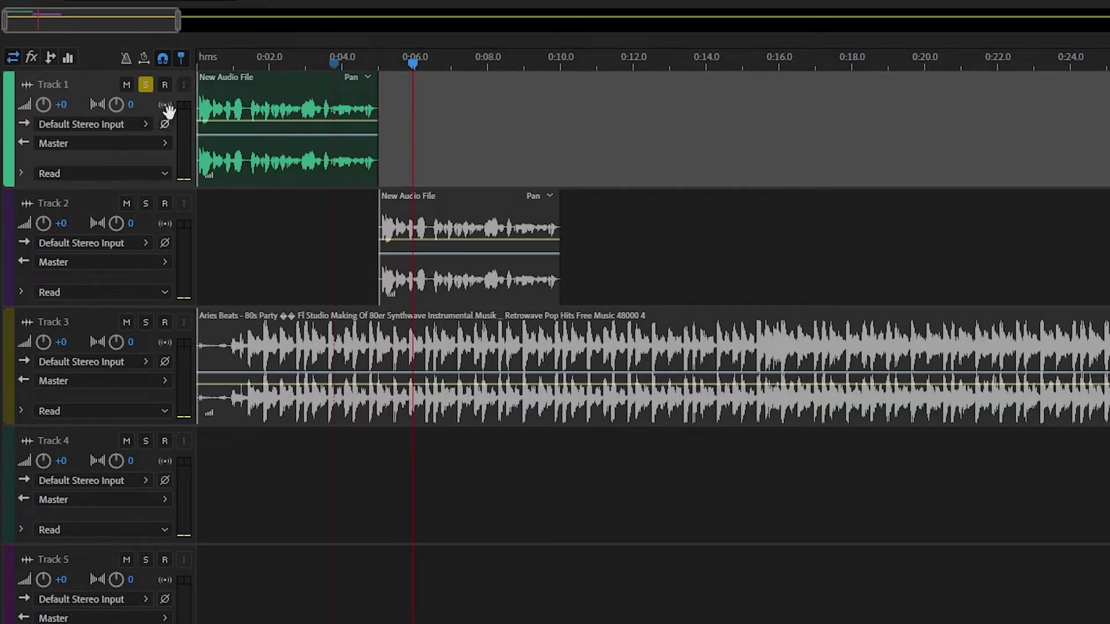
Step: Arm Track 1, record a voice clip about 4.2 seconds long from about 6 seconds, and play back the new recording
left_click(164, 84)
key("shift+space")
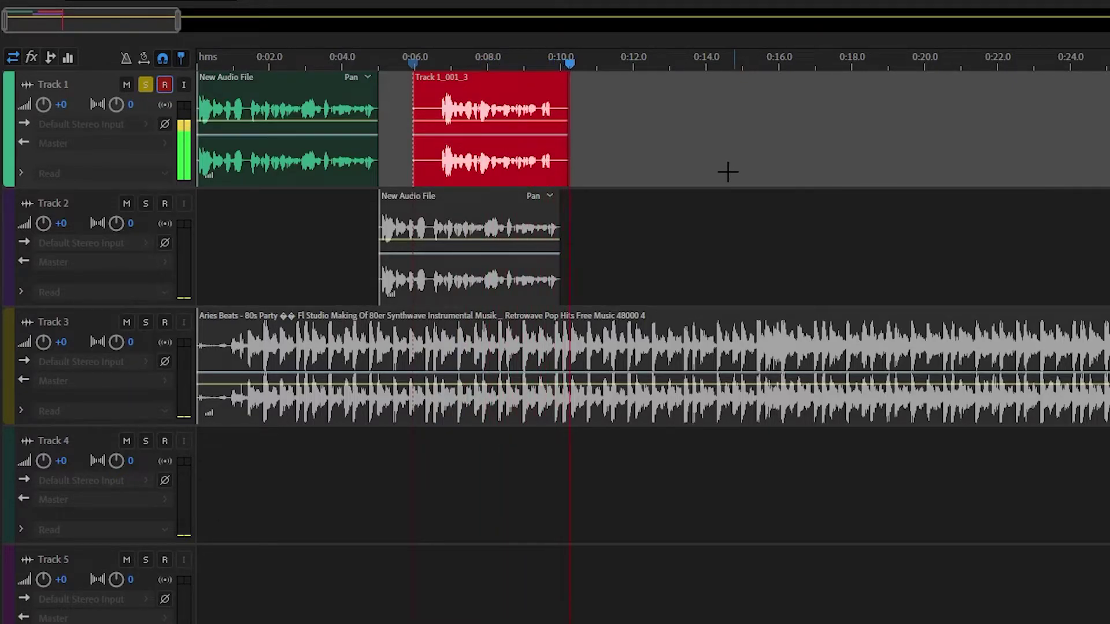
key("space")
left_click(438, 57)
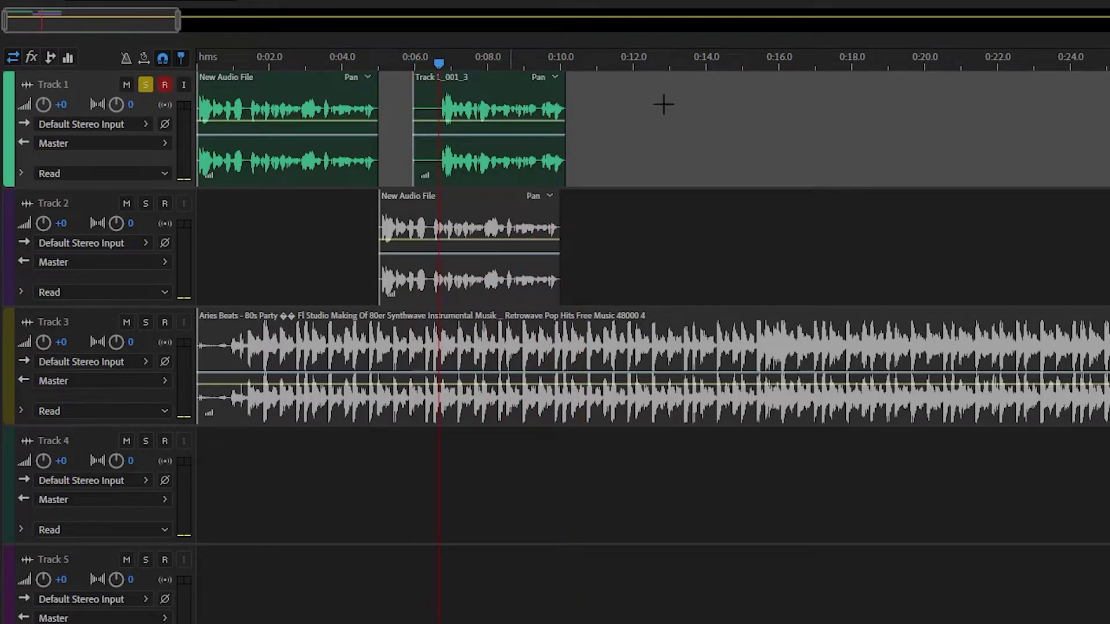
key("space")
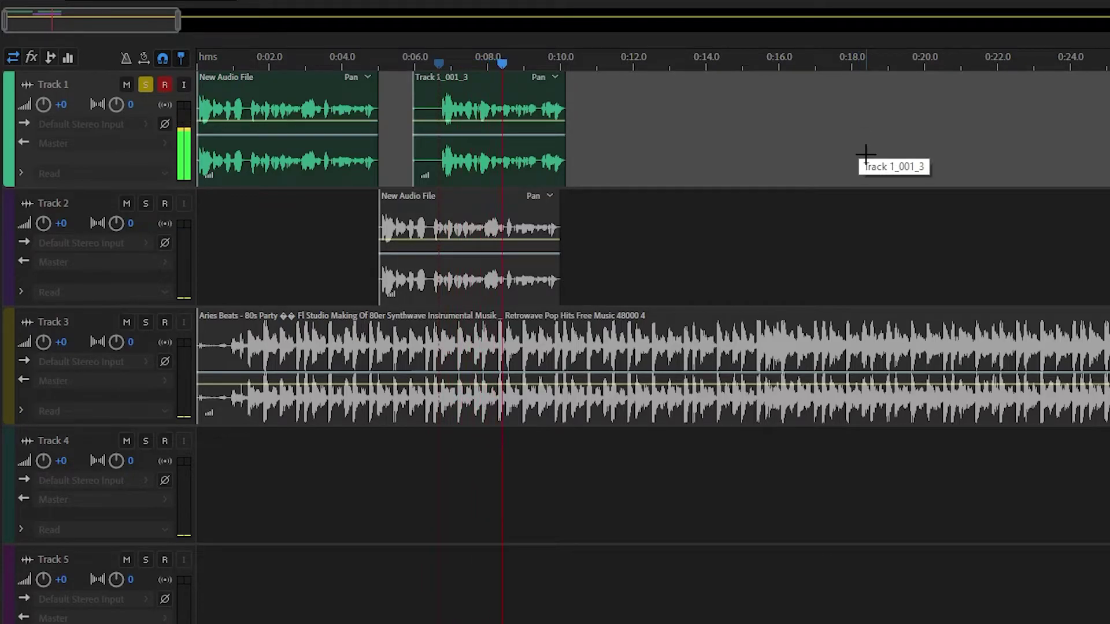
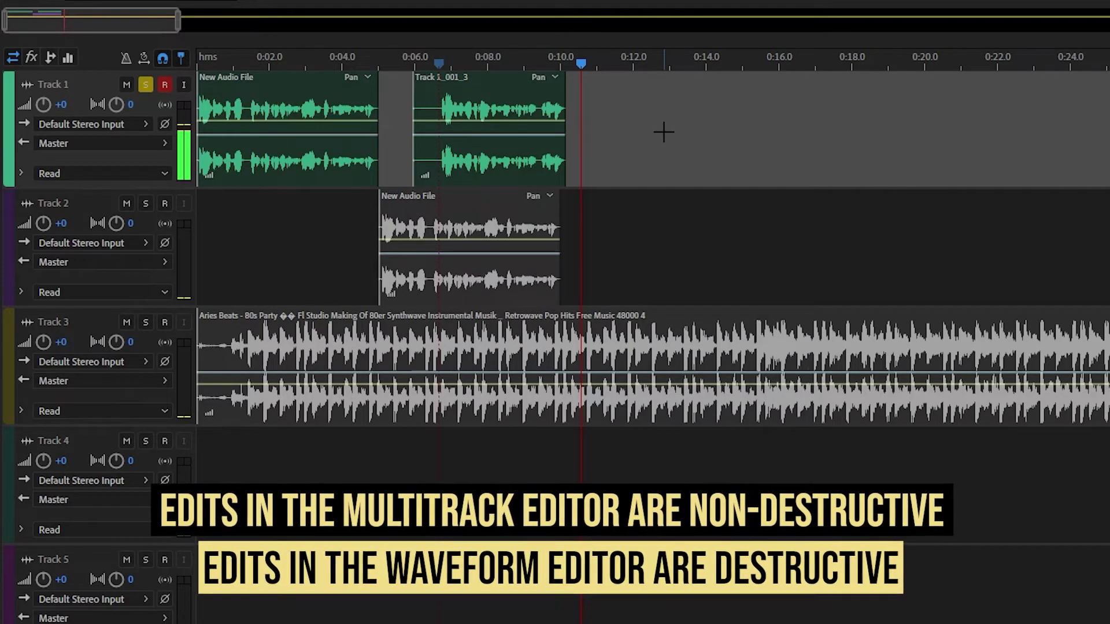
Step: Replace all clips in the session with New Audio File at the start of Tracks 1 and 2, and turn off Track 1's solo and record arming
key("ctrl+a")
key("Delete")
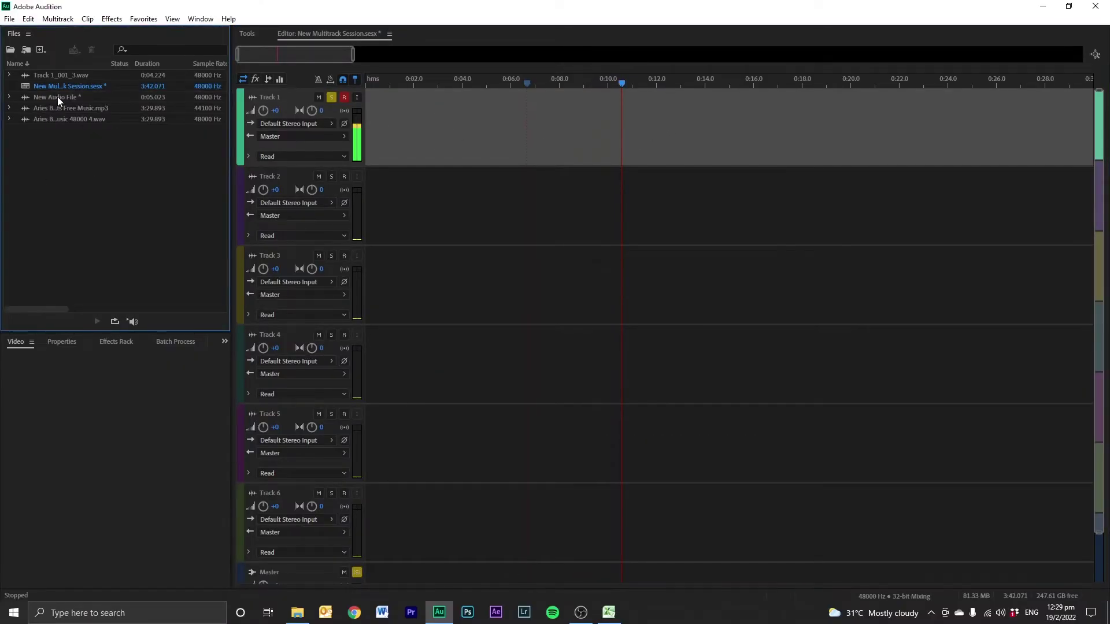
left_click_drag(58, 101, 330, 136)
left_click_drag(86, 101, 393, 199)
left_click(331, 97)
left_click(344, 97)
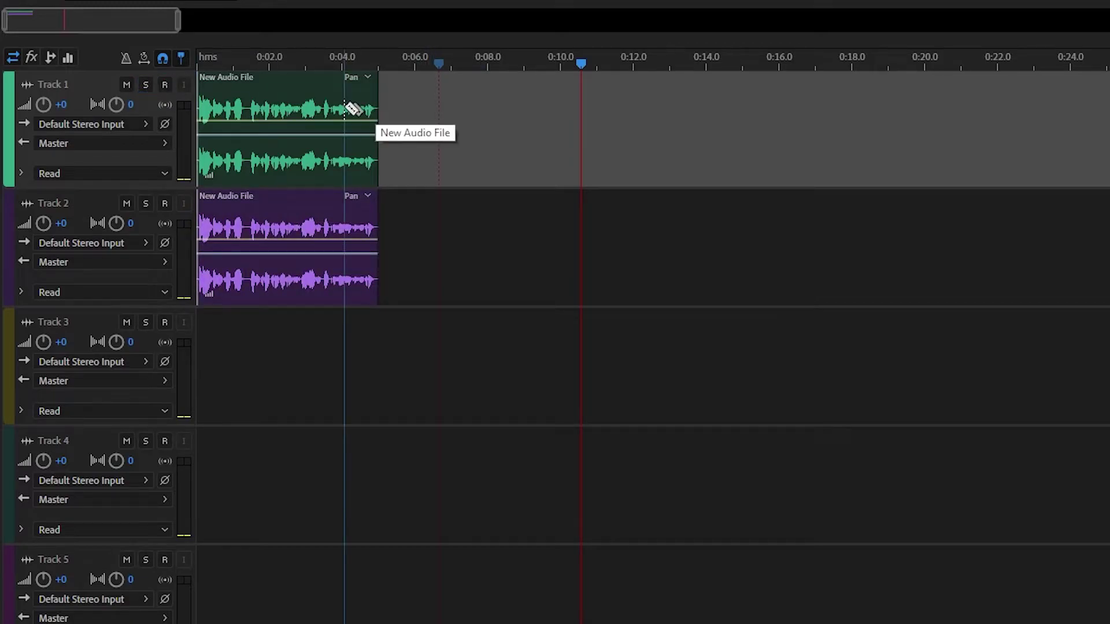
Step: Split the clips on Tracks 1 and 2 at about 3.4 seconds with the Razor tool, and delete the second piece on Track 1
left_click(320, 107)
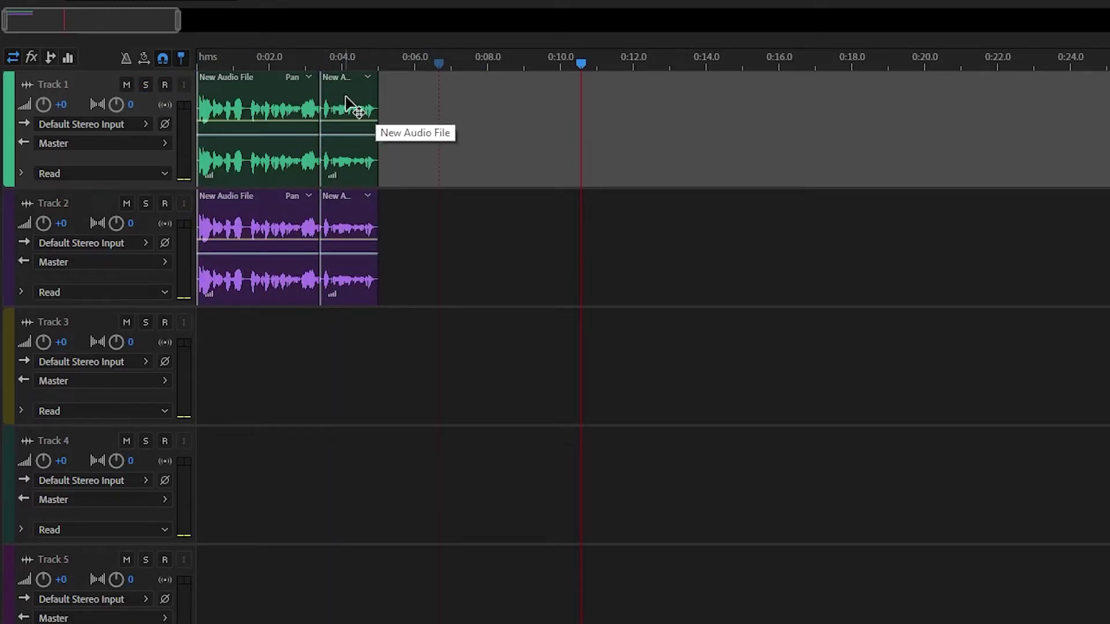
key("v")
left_click(347, 105)
key("Delete")
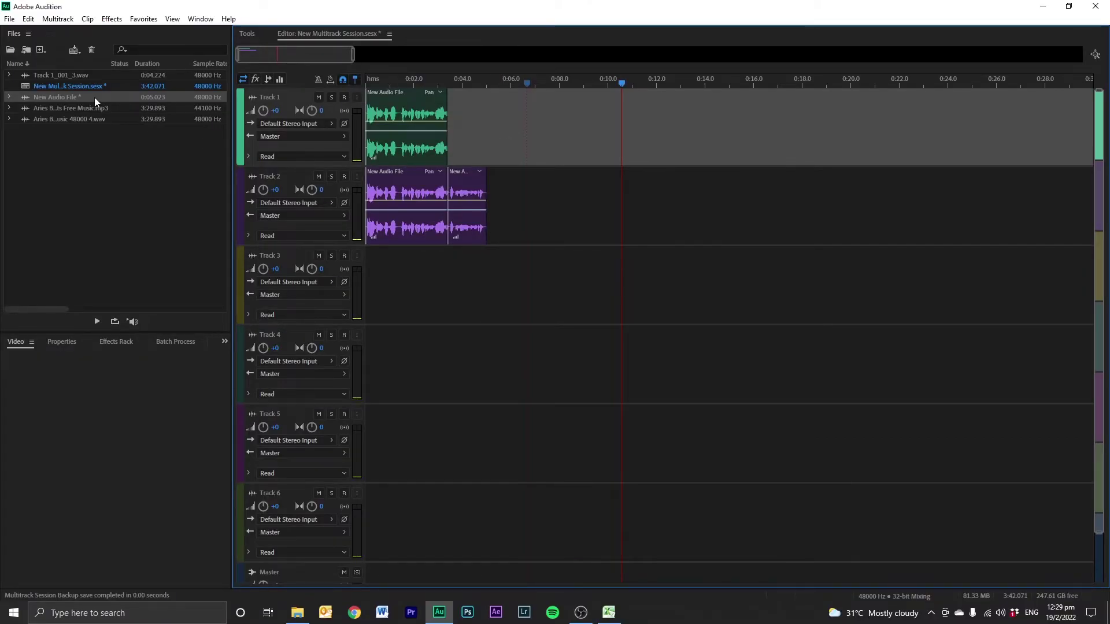
Step: Open New Audio File in the waveform editor and delete everything after 1.4 seconds
double_click(88, 98)
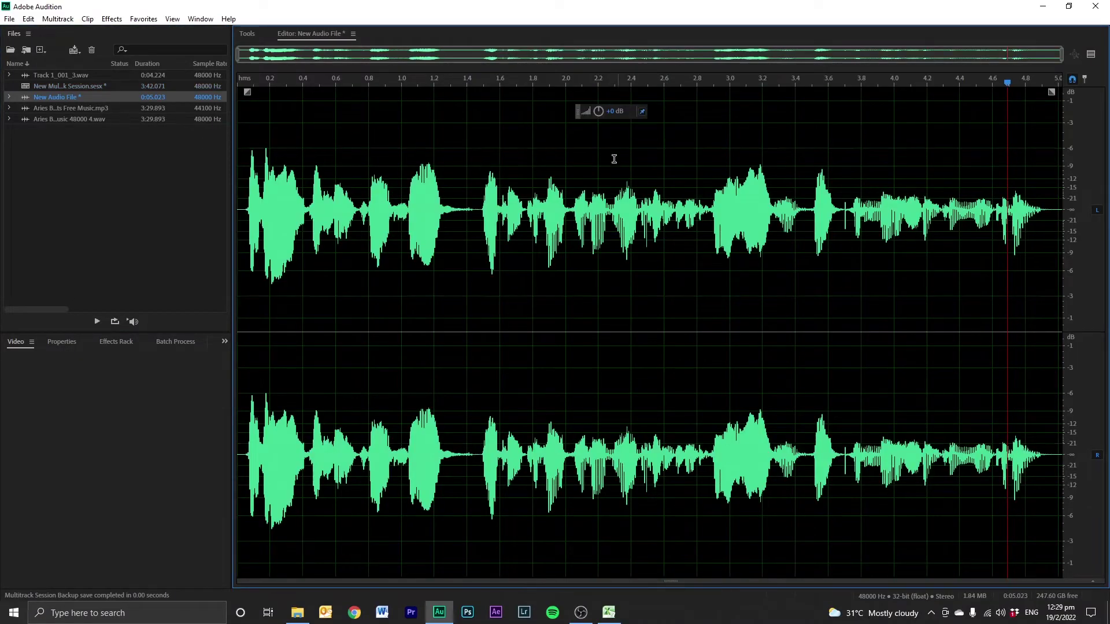
left_click(466, 84)
key("shift+End")
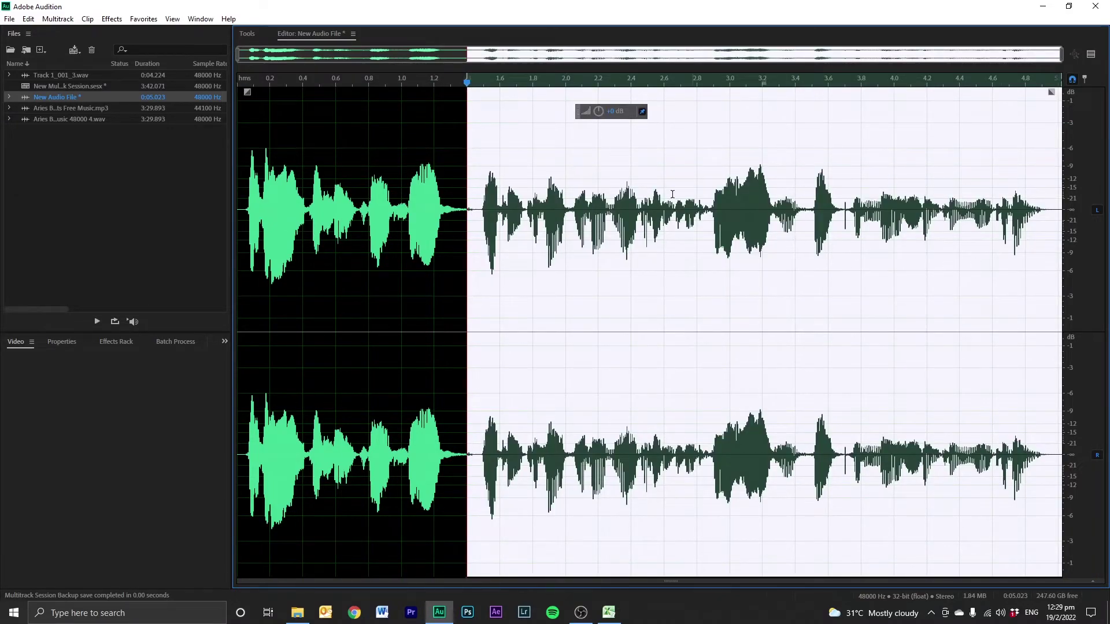
key("Delete")
key("Return")
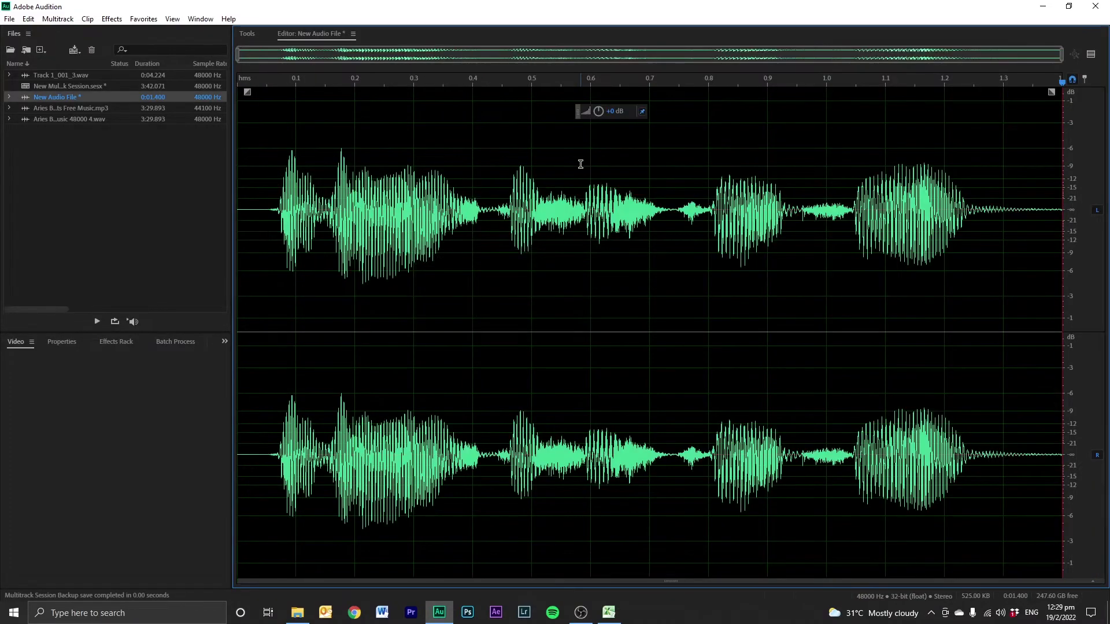
Step: Return to the multitrack session and place the shortened New Audio File at the start of Track 3
double_click(78, 85)
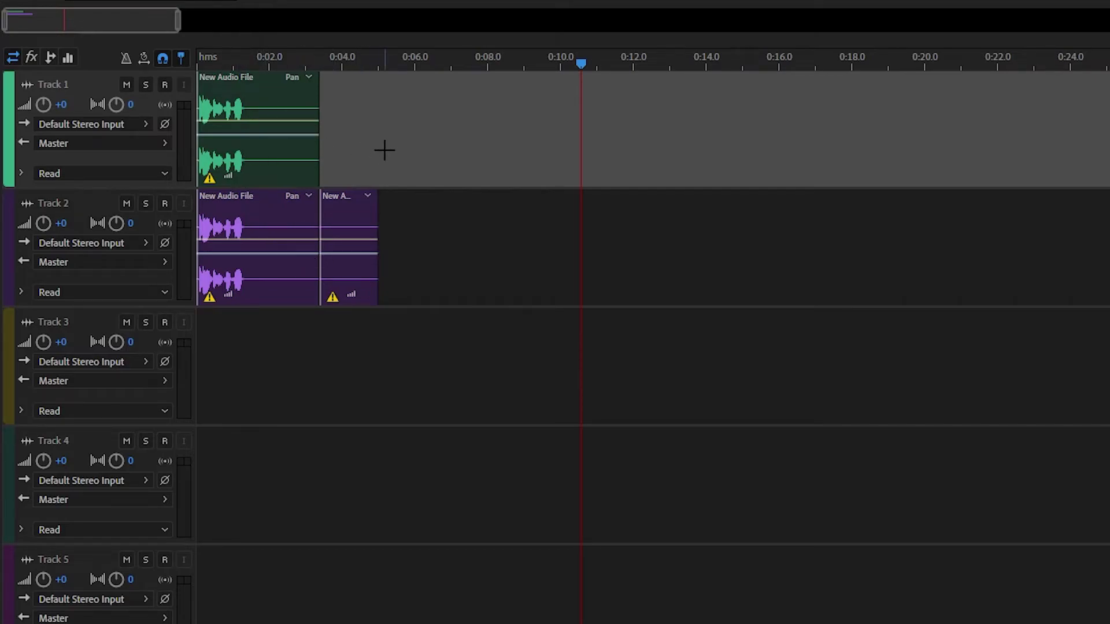
left_click(60, 100)
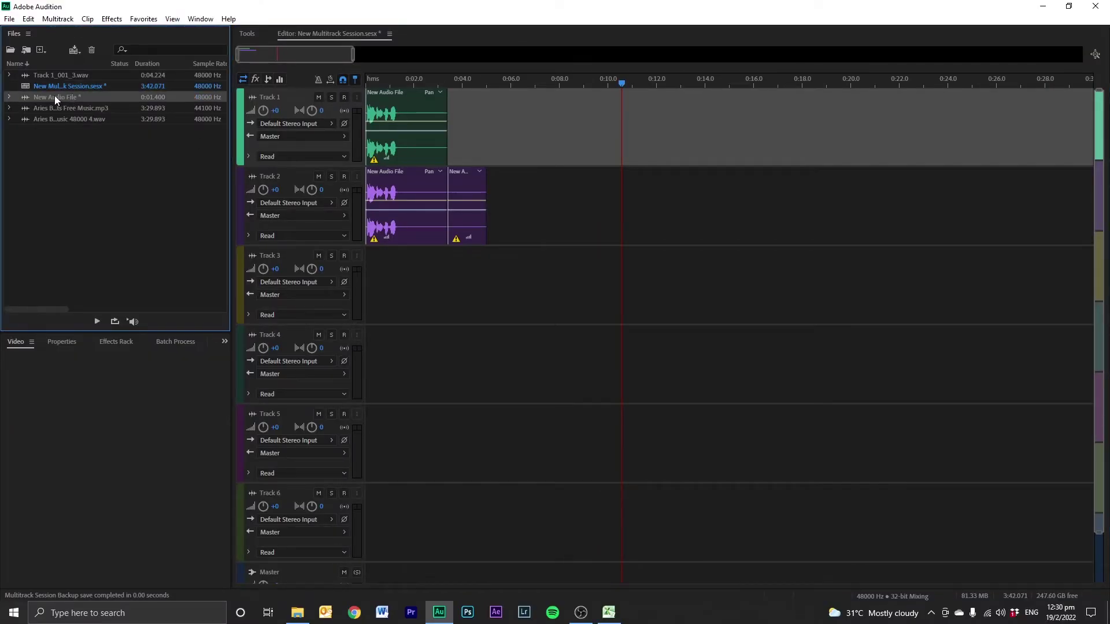
left_click_drag(56, 100, 371, 286)
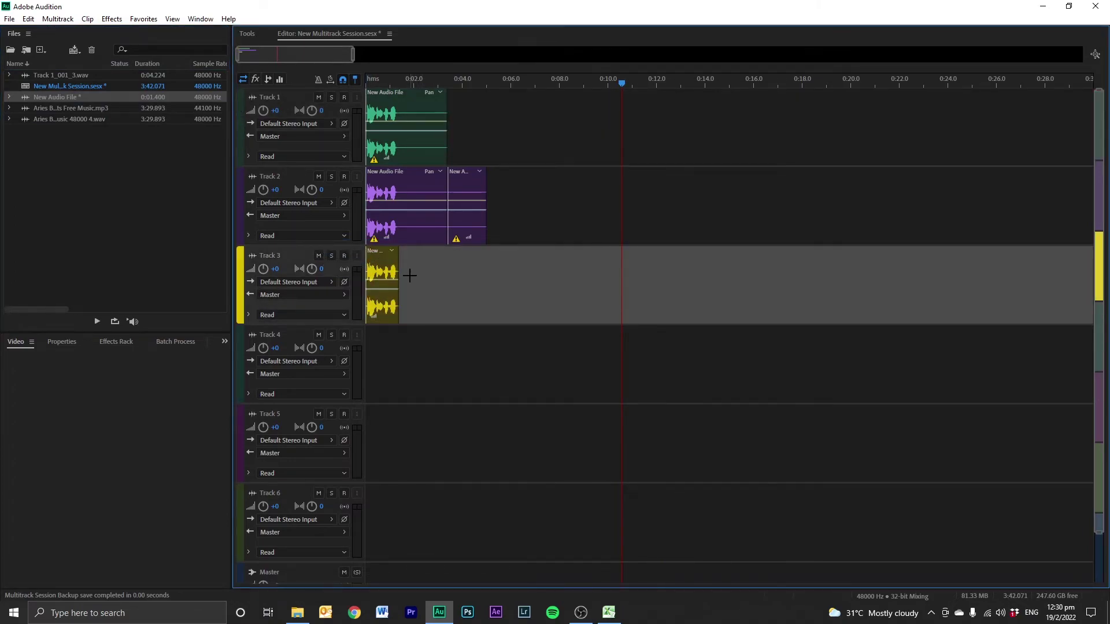